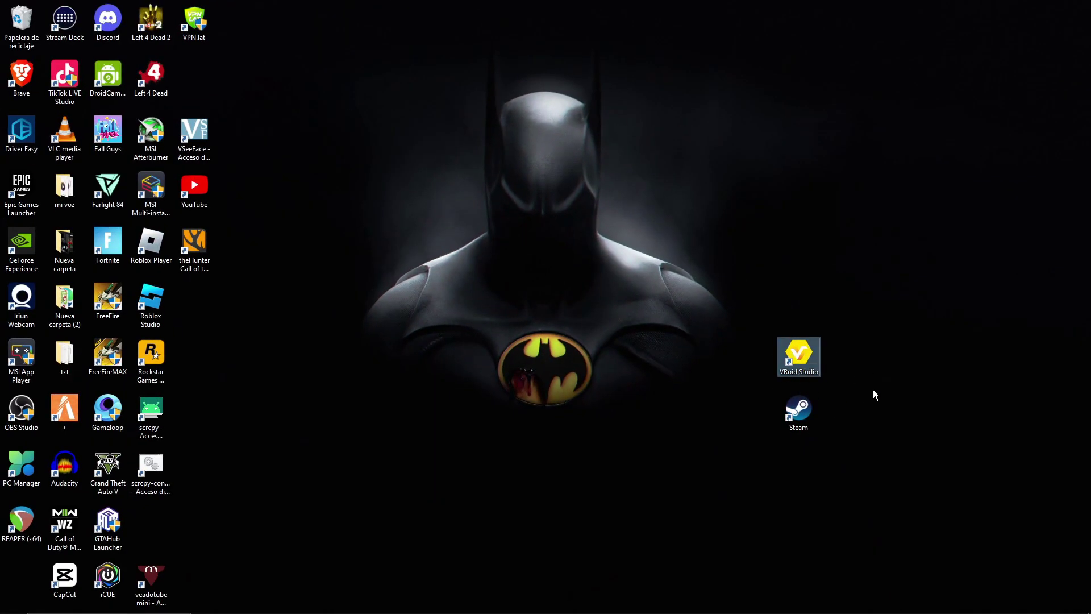
- Open Steam, search the library for "vroi" and launch VRoid Studio
double_click(810, 418)
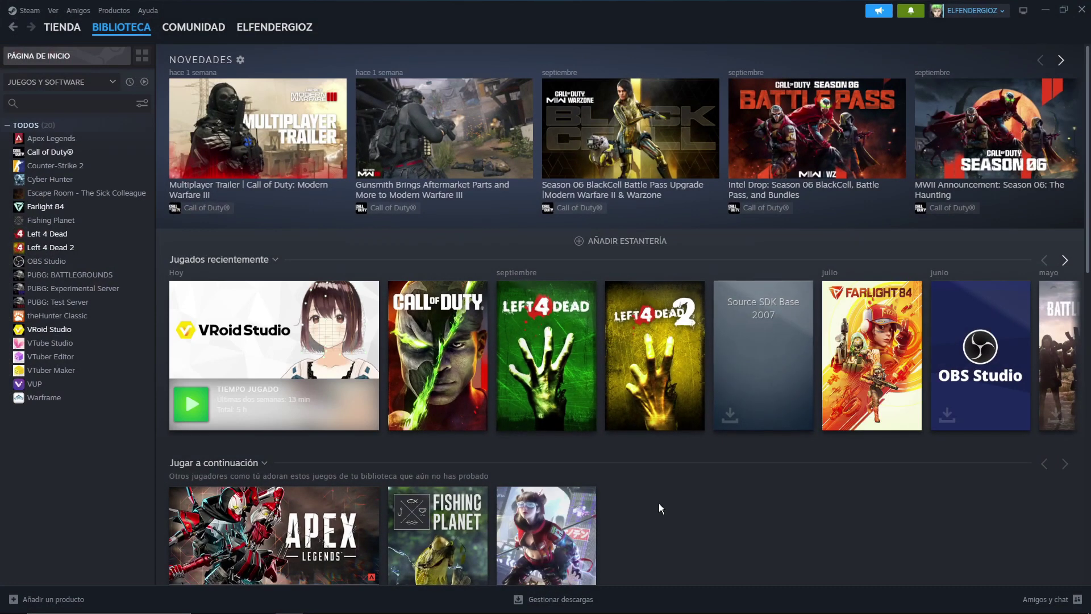
left_click(32, 101)
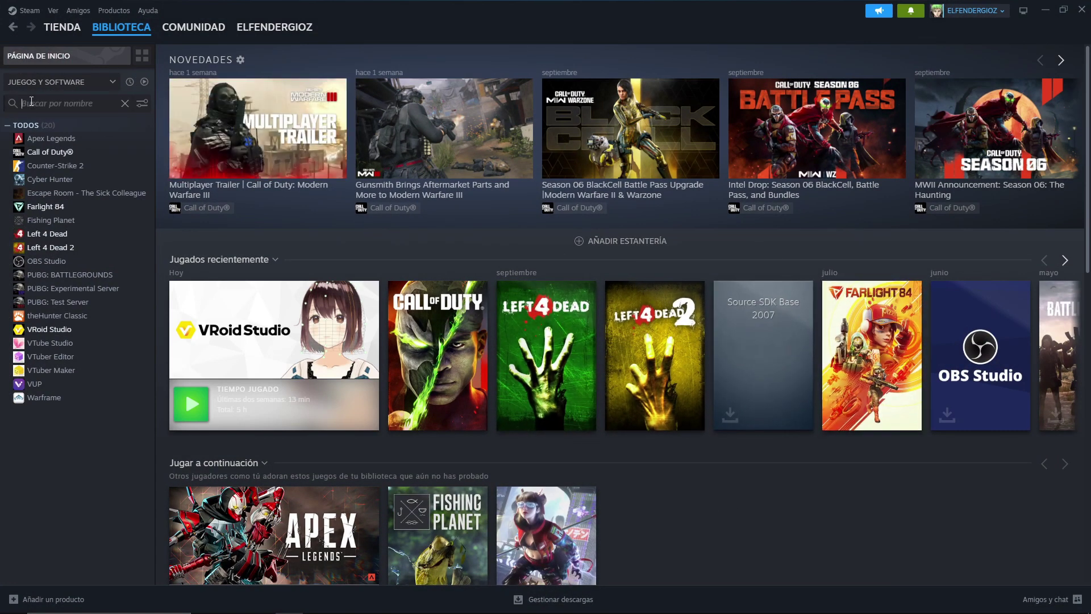
type("vroi")
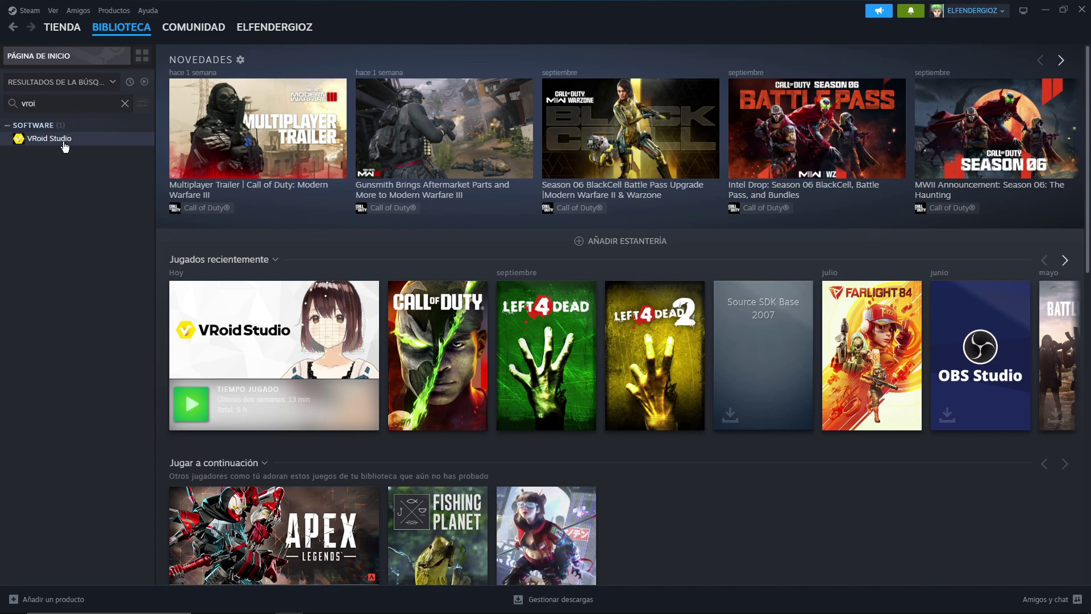
left_click(57, 139)
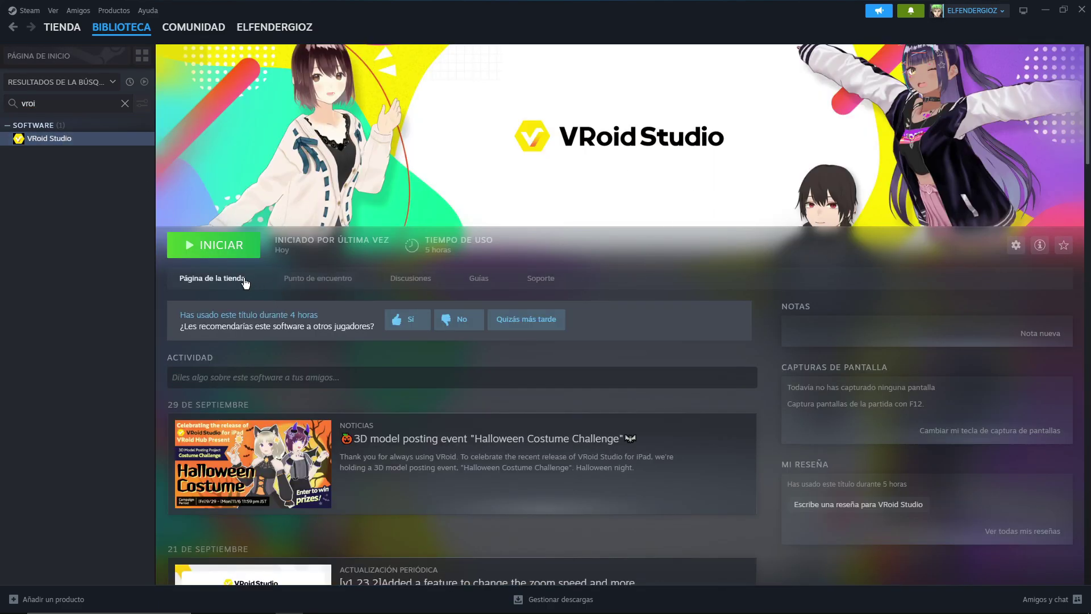
left_click(208, 246)
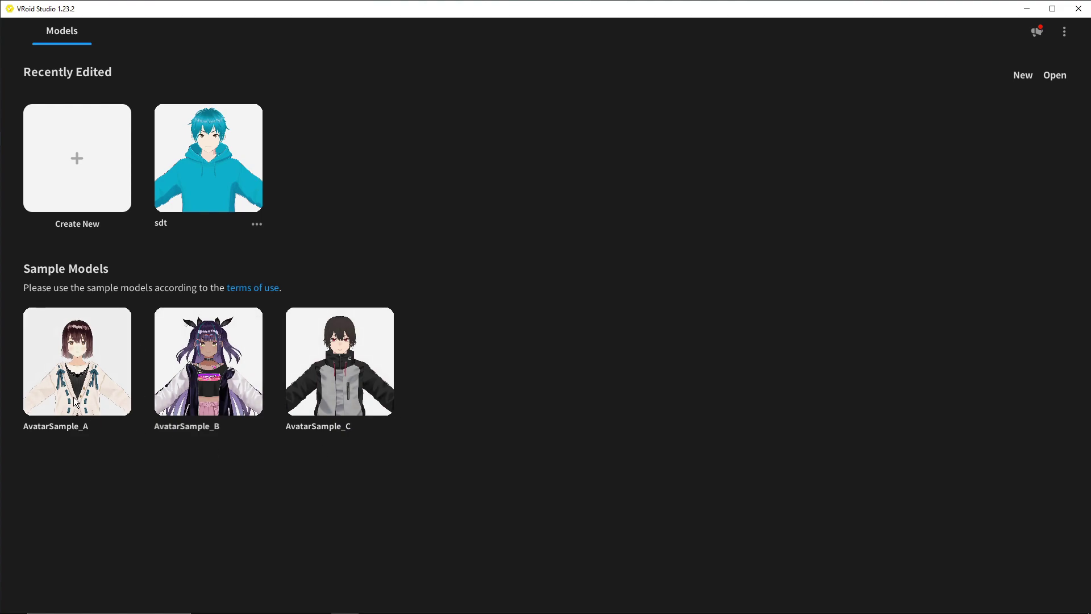
- Create a new model using the Fem base
left_click(80, 158)
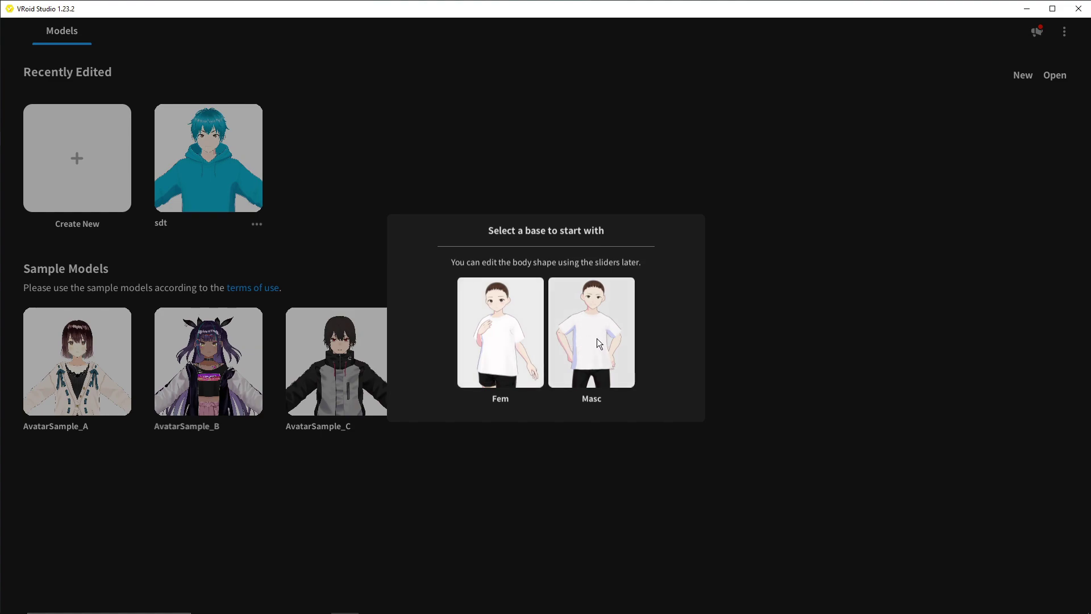
left_click(501, 331)
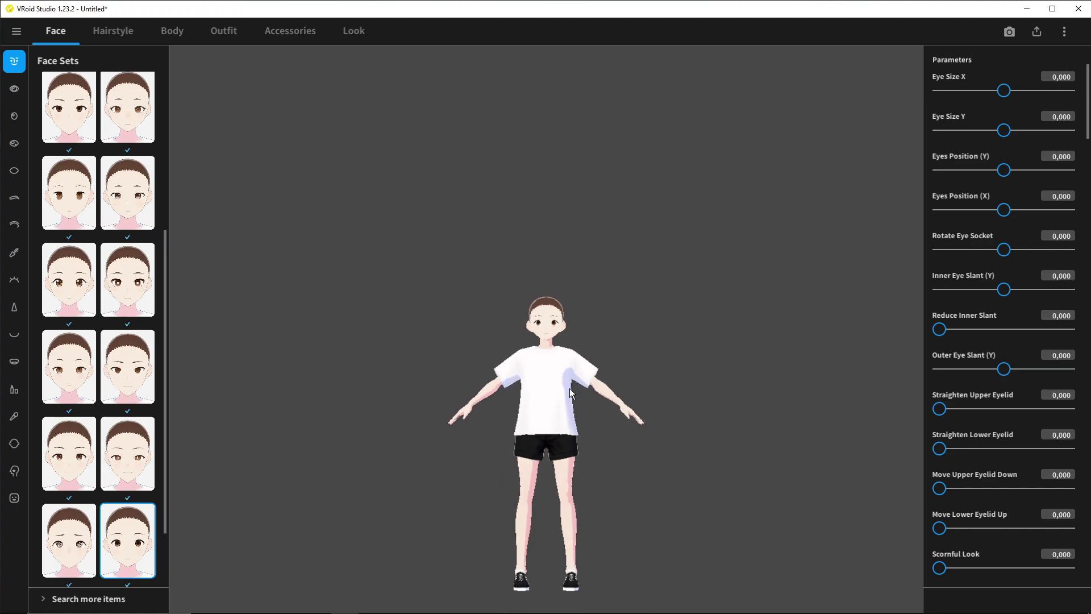
scroll(571, 404, "up", 1)
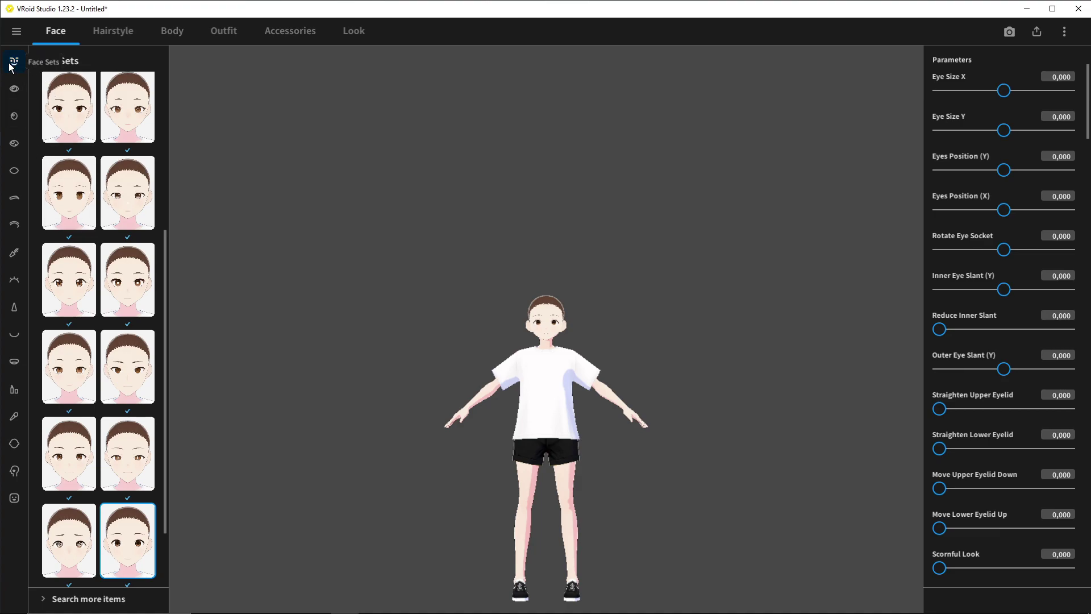
- Try several preset face sets on the model and apply one from the third visible row
left_click(80, 112)
left_click(126, 103)
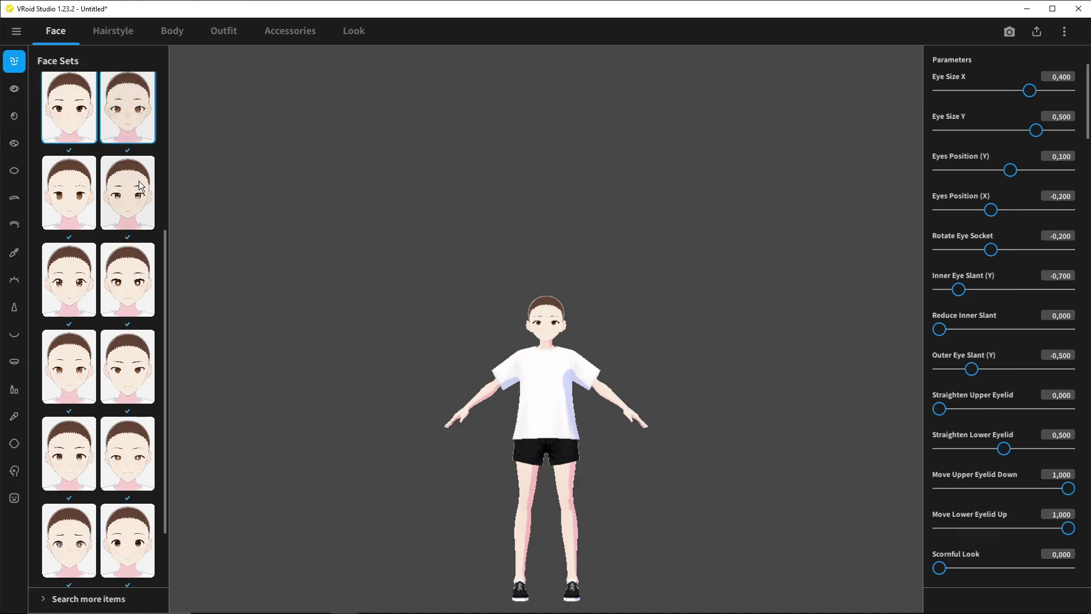
left_click(59, 294)
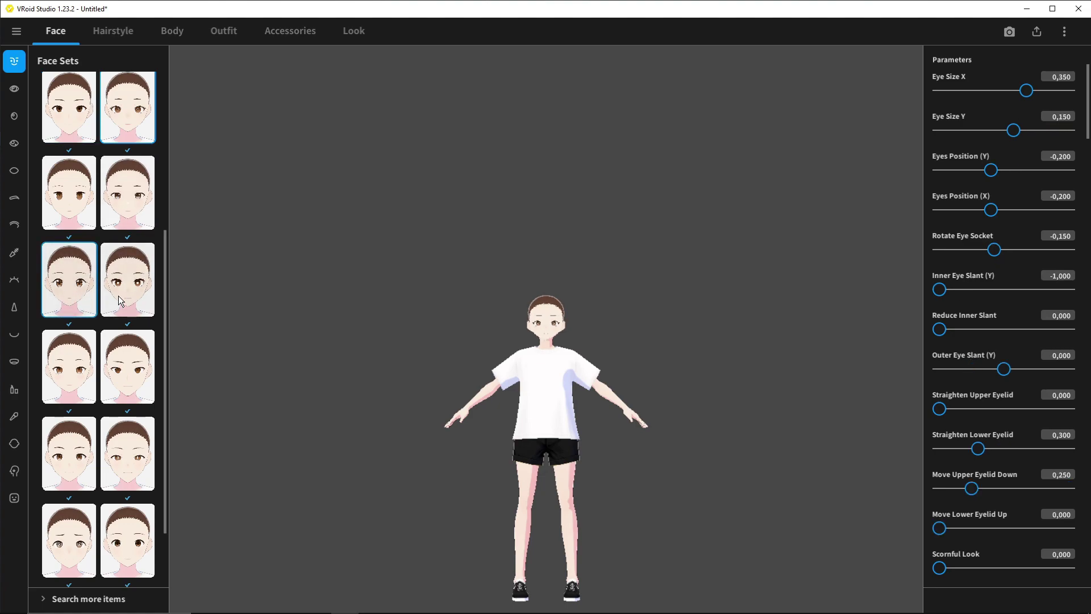
- Apply a preset eye set with dark round pupils, and try iris presets, choosing a dark brown one
left_click(14, 89)
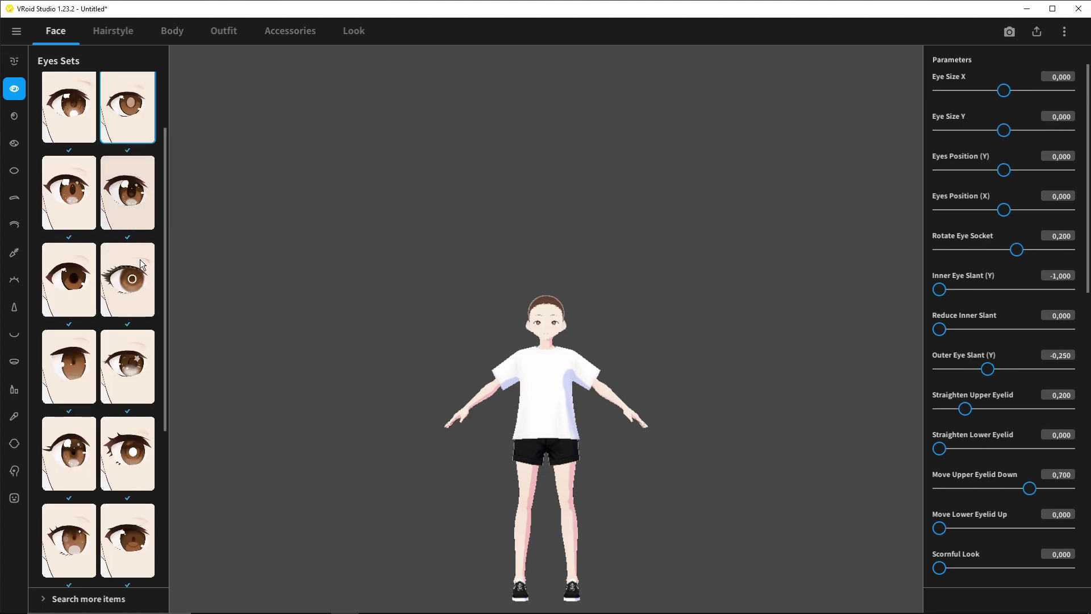
left_click(69, 279)
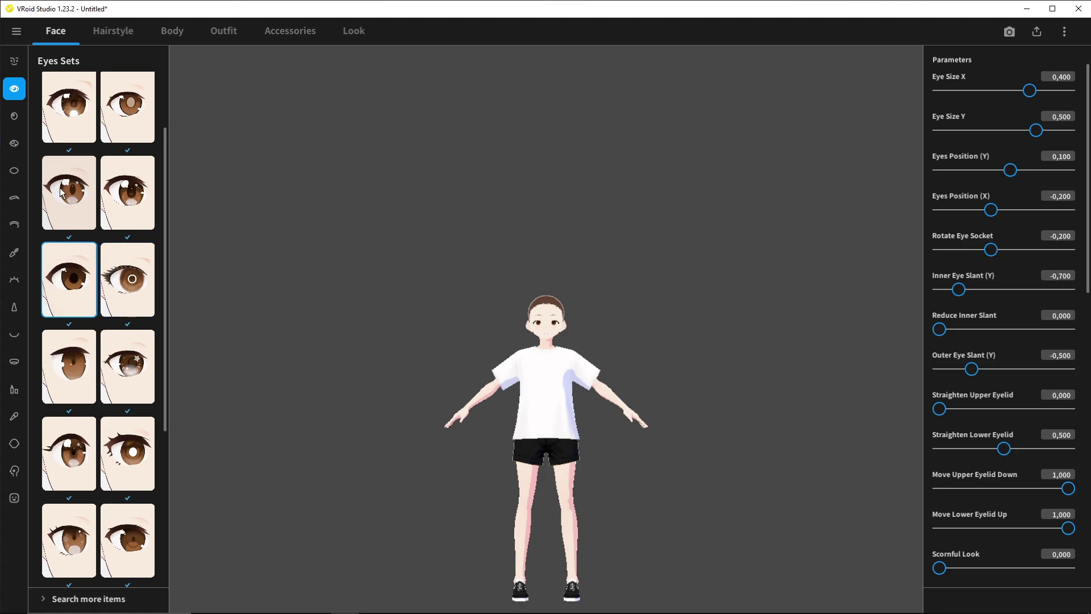
left_click(15, 116)
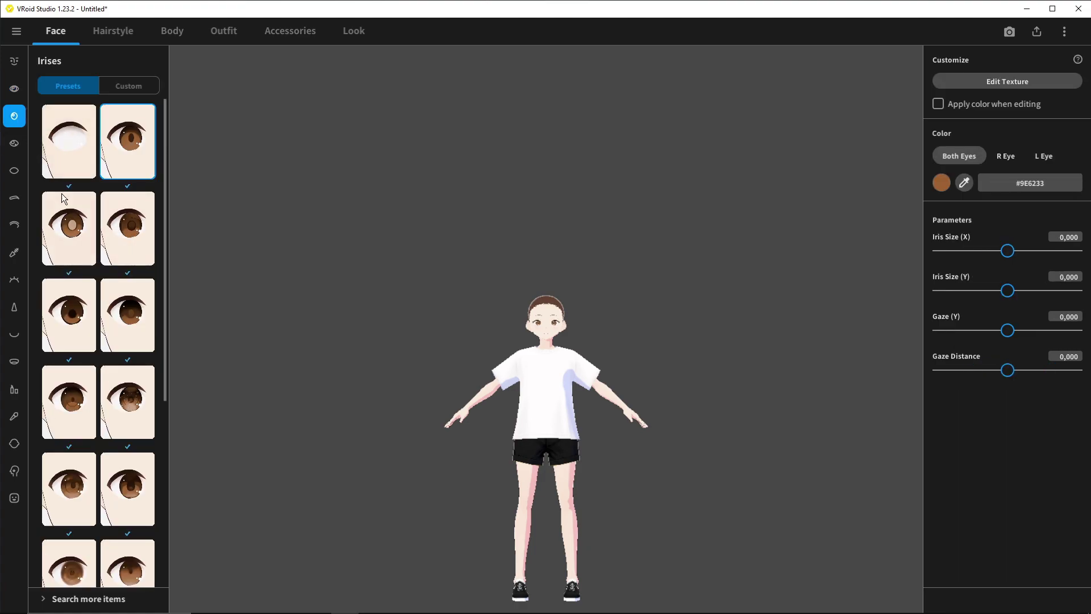
left_click(72, 145)
left_click(130, 146)
left_click(127, 230)
left_click(127, 318)
scroll(129, 421, "down", 2)
- Look through the other face part presets, including eye highlights, scleras, eyeliner, mouth, skin and face paint
left_click(14, 143)
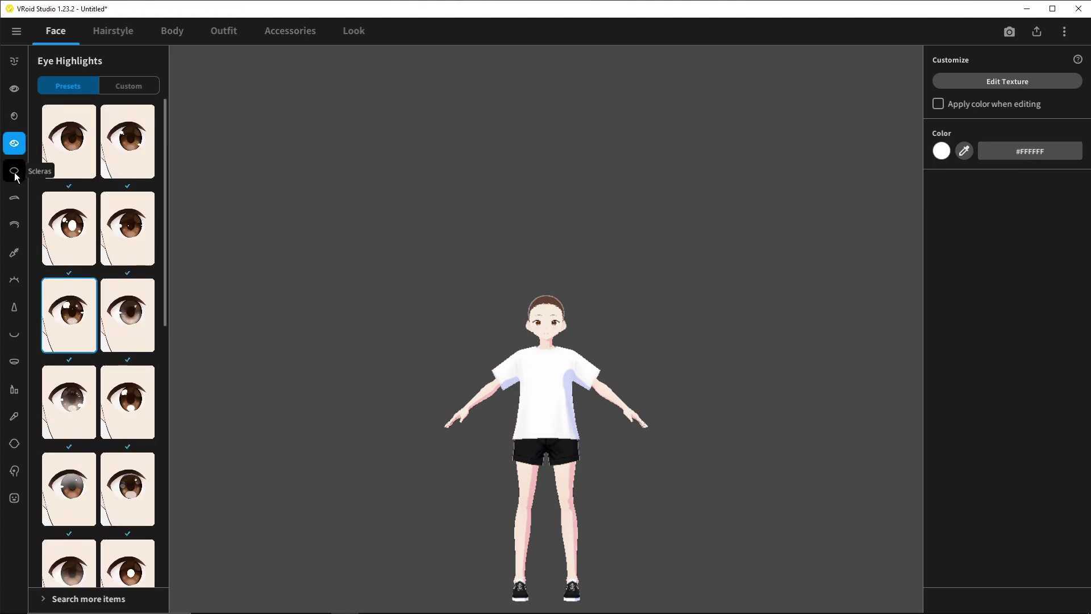
left_click(14, 172)
left_click(14, 224)
left_click(14, 252)
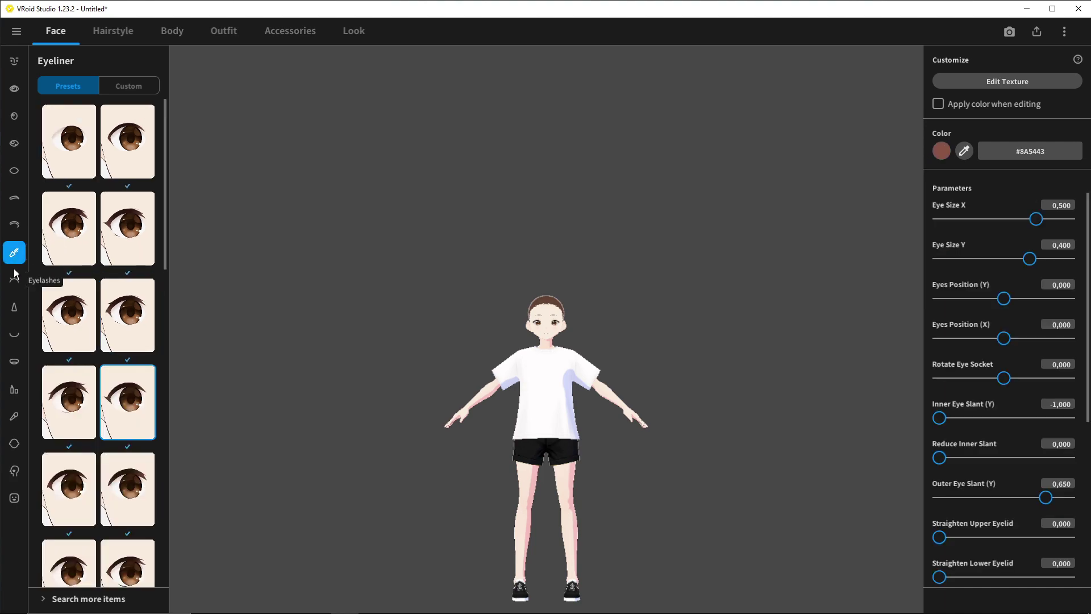
left_click(14, 361)
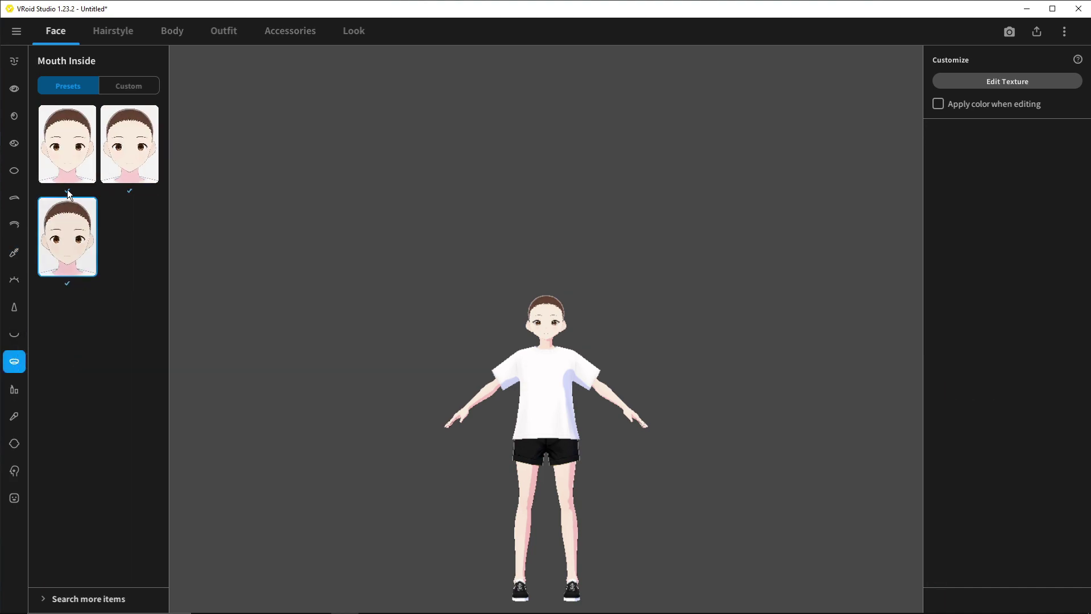
left_click(14, 340)
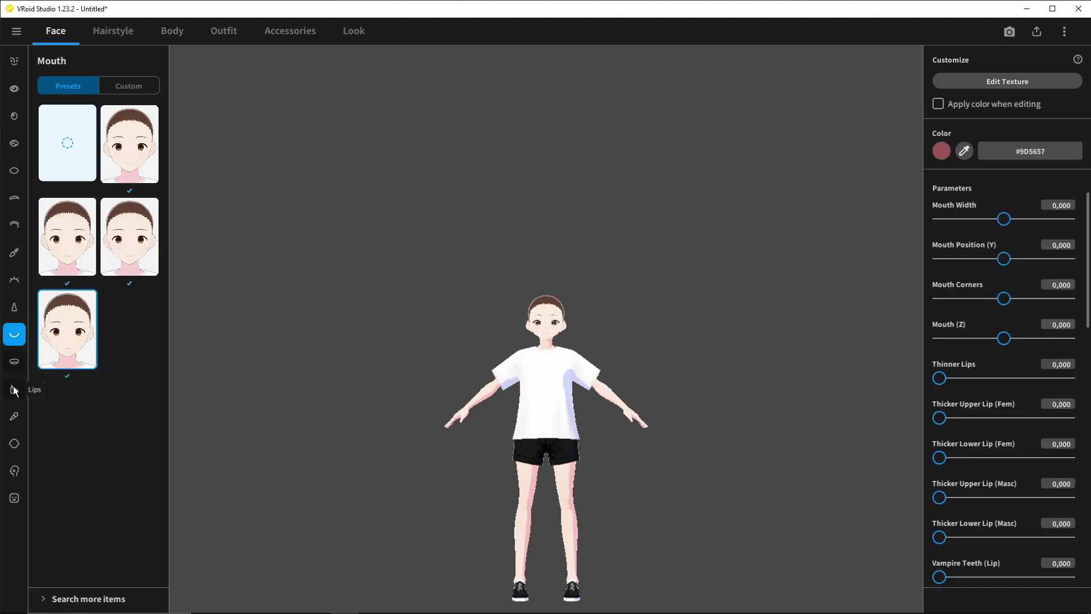
left_click(15, 416)
left_click(18, 454)
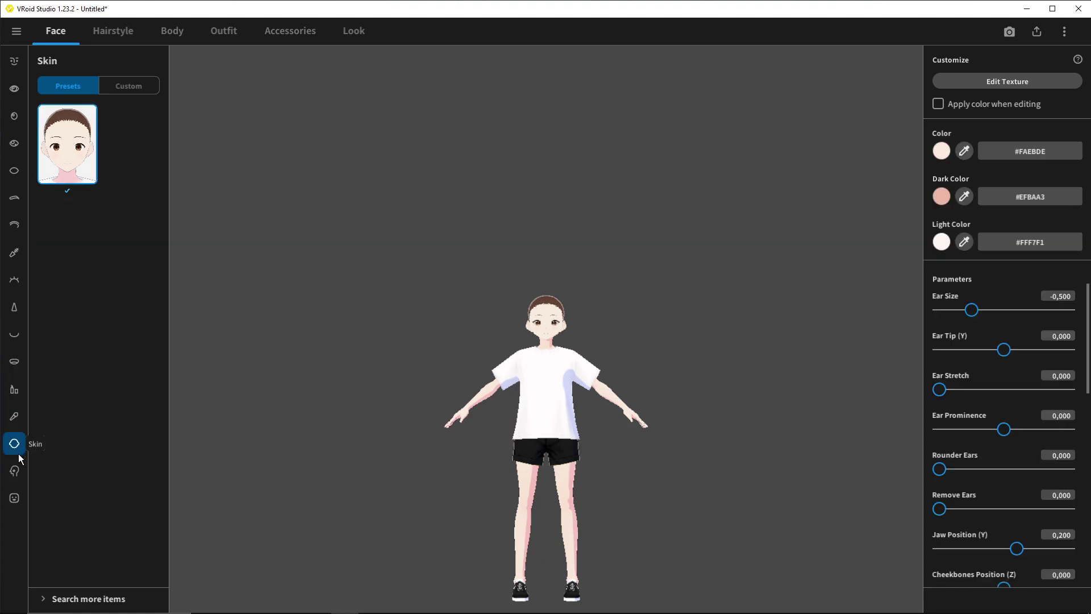
left_click(14, 470)
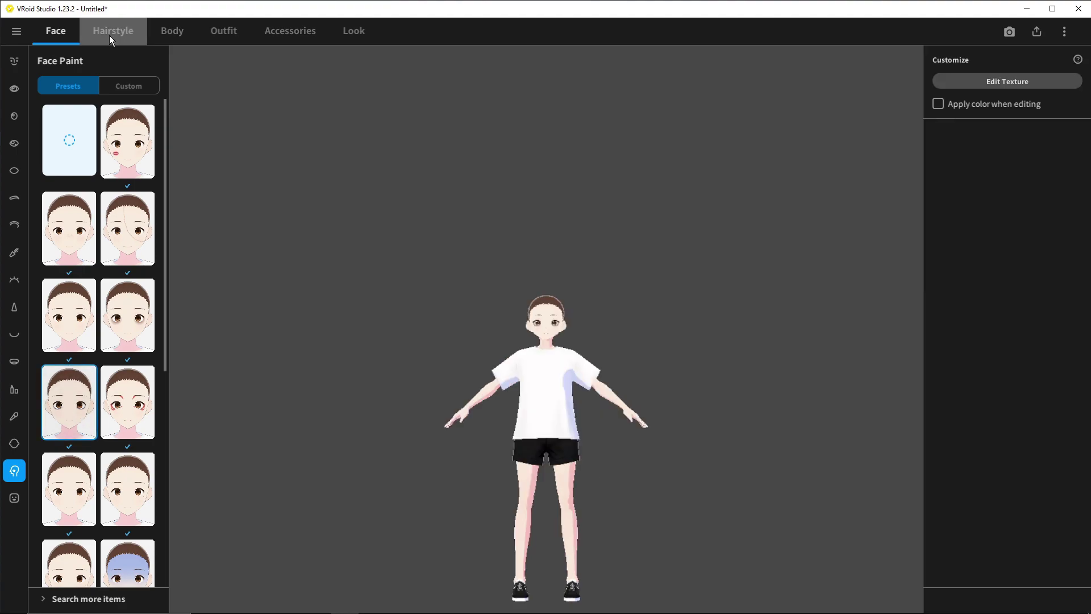
- Try several hairstyle sets and apply the long straight one with blunt bangs and an ahoge
left_click(109, 35)
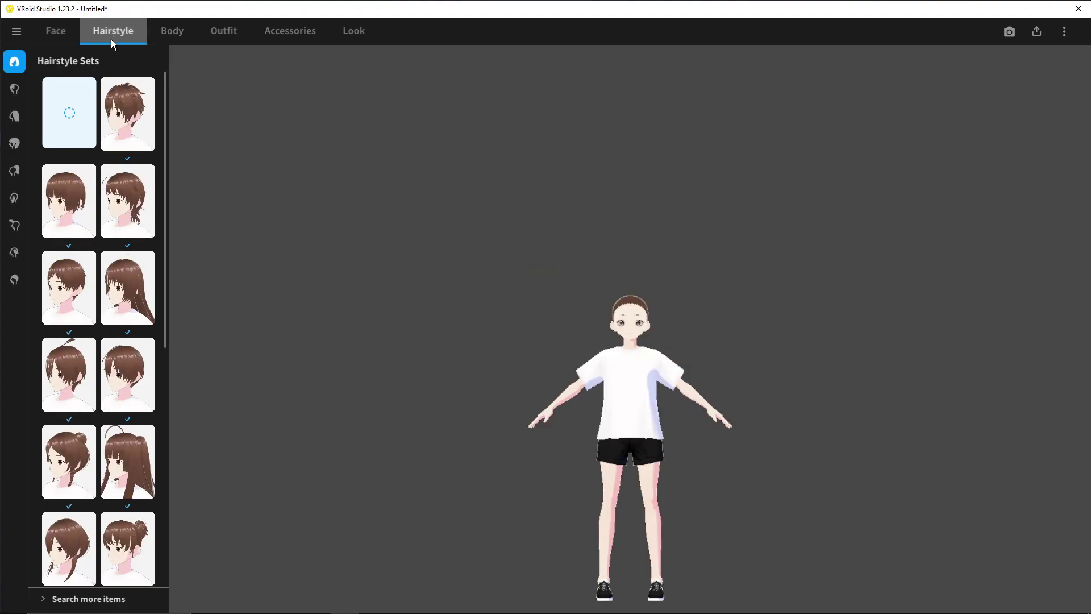
left_click(115, 140)
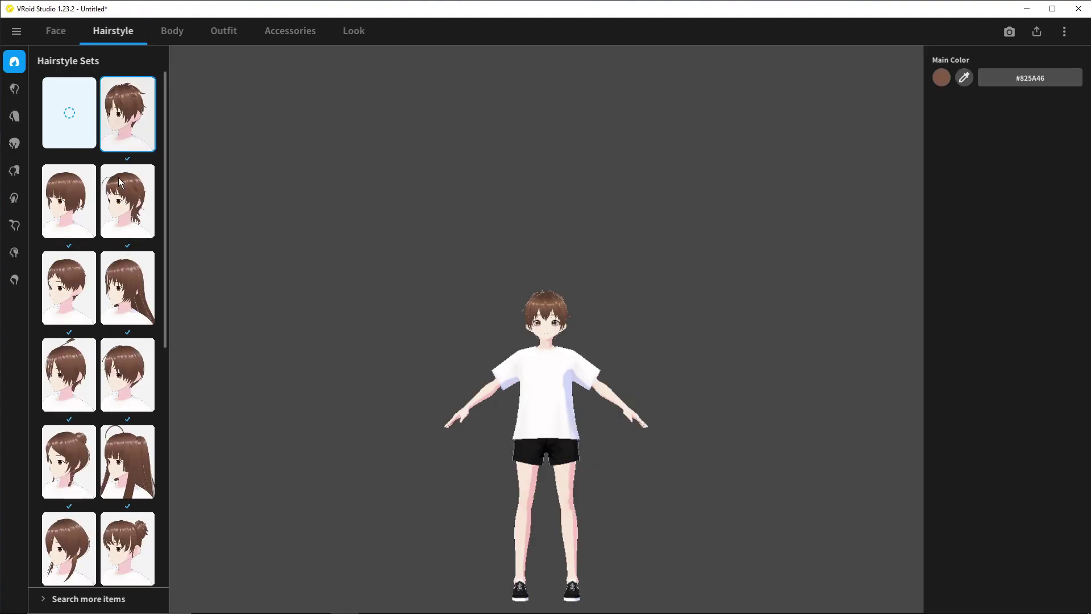
left_click(127, 309)
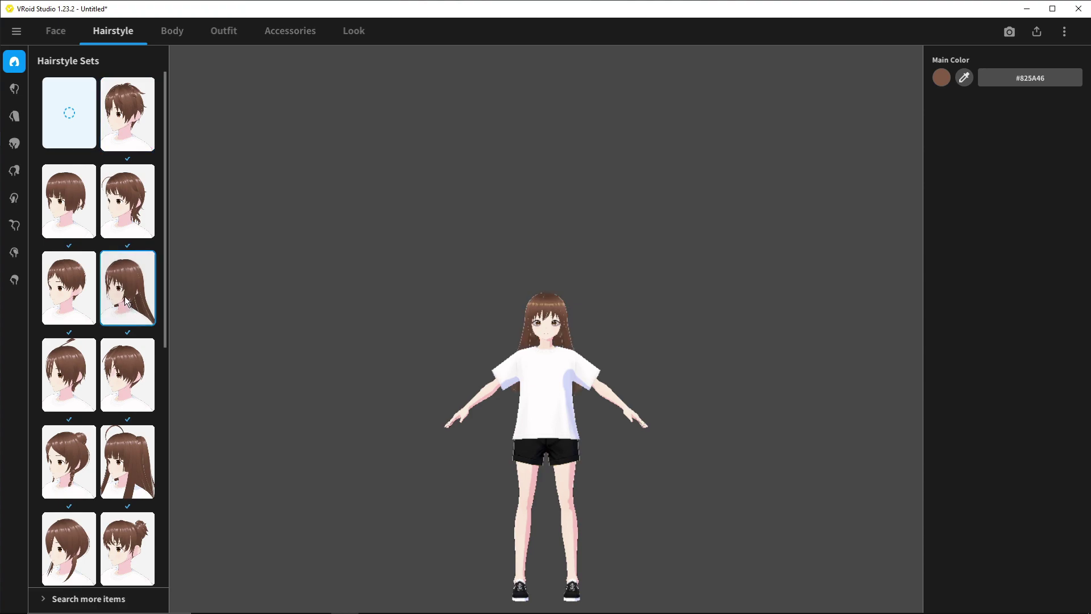
left_click(69, 202)
left_click(120, 137)
left_click(131, 277)
left_click(130, 476)
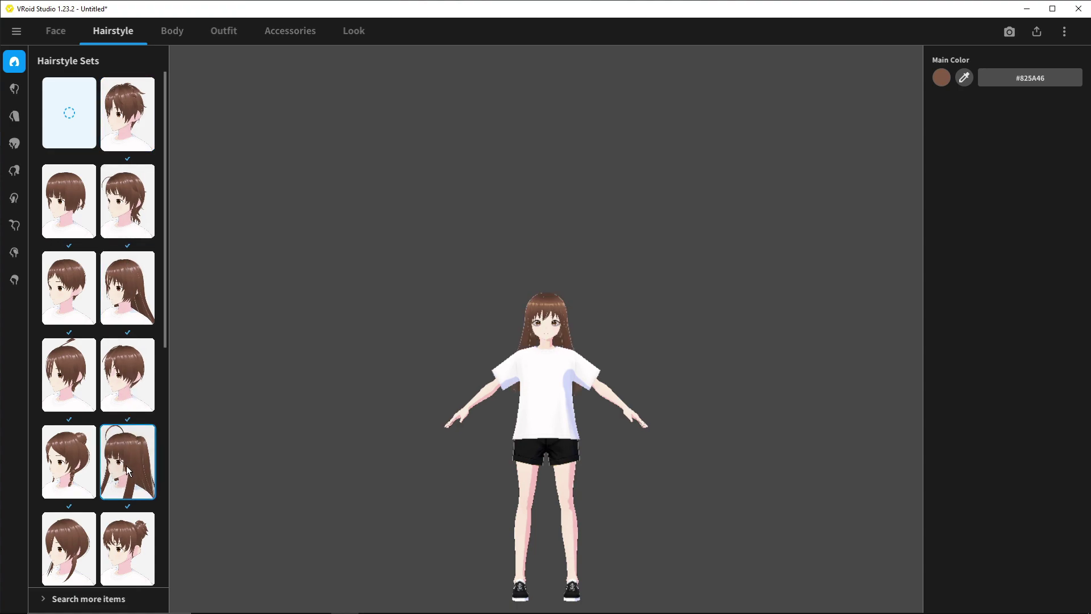
scroll(122, 329, "down", 3)
scroll(122, 335, "down", 3)
scroll(122, 335, "up", 3)
- Look through the individual hair part categories, including front, back, side, ahoge and base hair
left_click(15, 89)
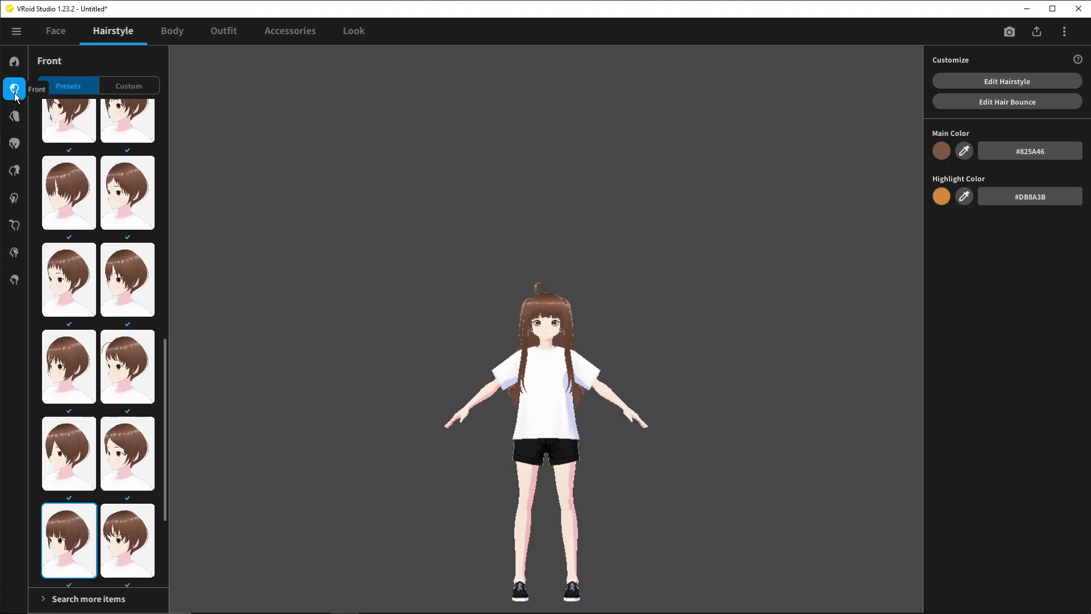
left_click(12, 120)
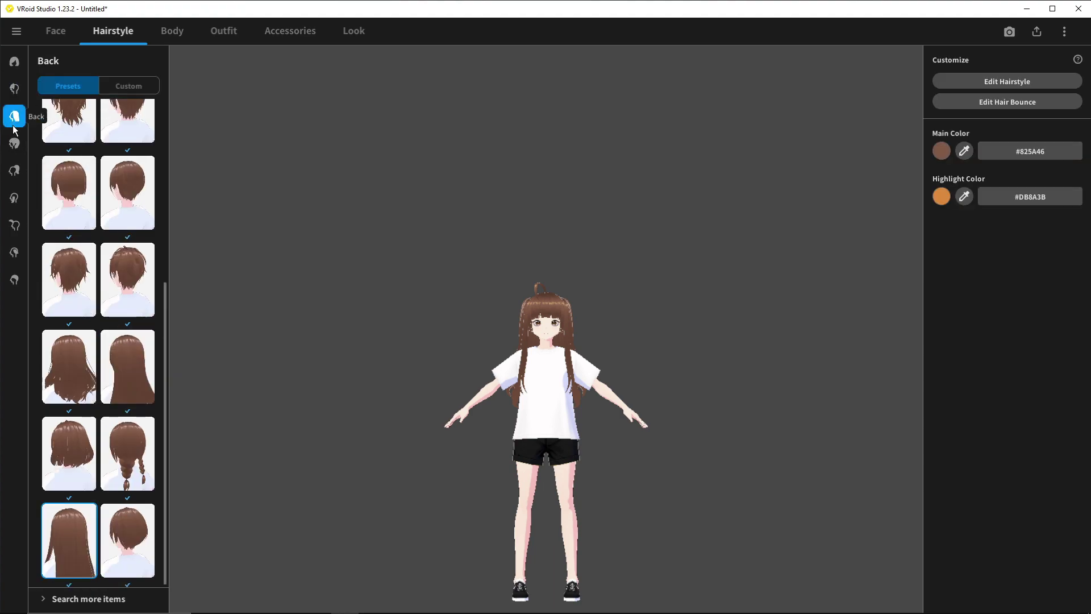
left_click(14, 171)
left_click(15, 200)
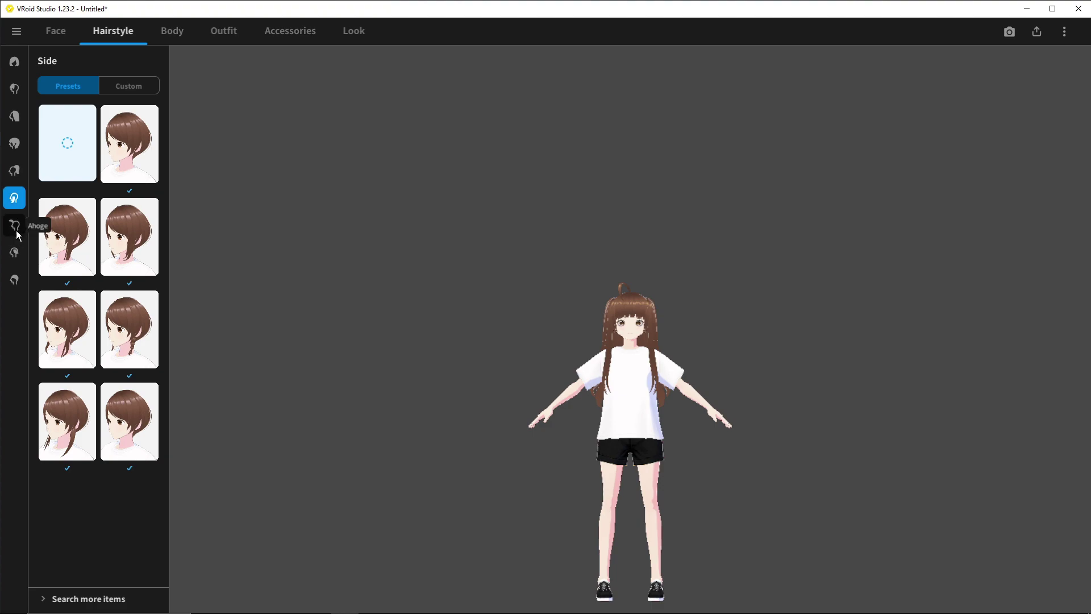
left_click(16, 226)
left_click(16, 283)
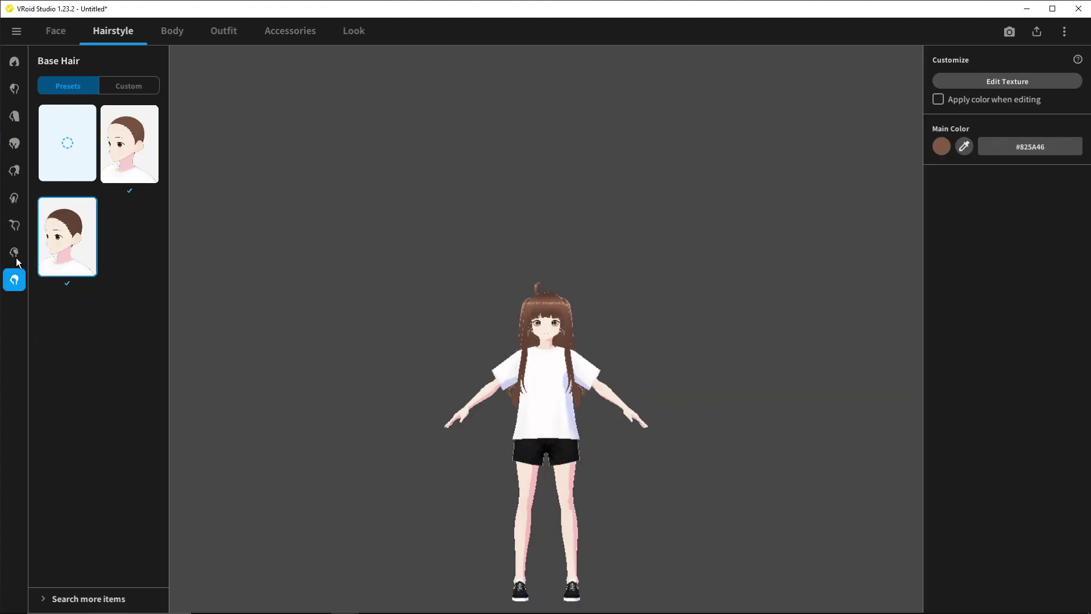
left_click(15, 252)
- Try several back hair presets and apply the short layered one
left_click(14, 116)
left_click(62, 356)
left_click(134, 467)
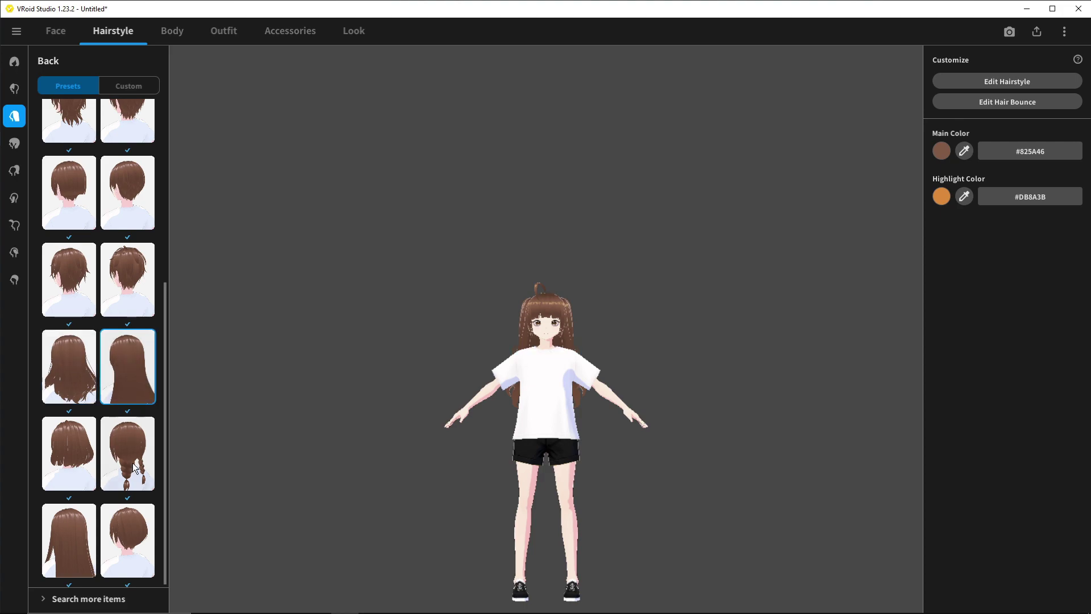
left_click(107, 275)
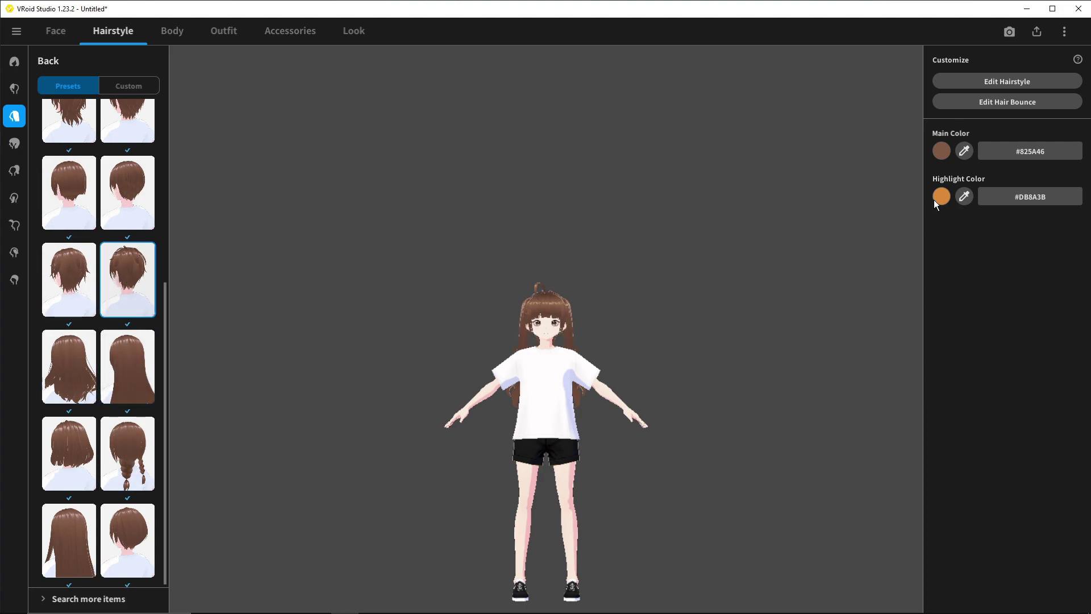
- Set the hair's main color to bright magenta pink, #D42C77
left_click(941, 151)
left_click_drag(917, 172, 933, 212)
left_click(926, 167)
left_click(875, 157)
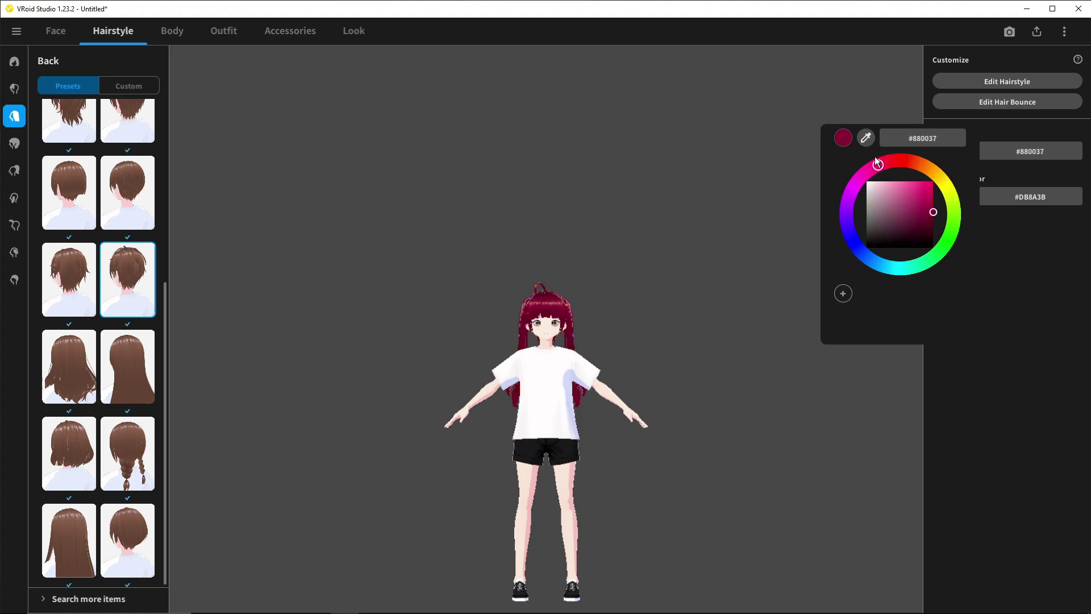
left_click(919, 192)
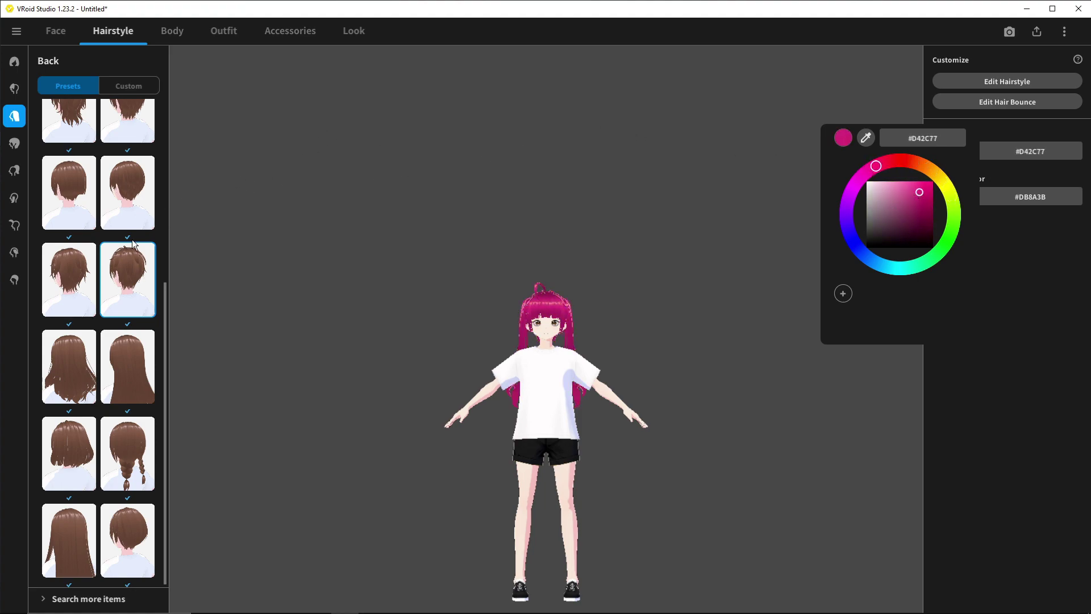
- Apply the last whole-body preset to the model's body
left_click(168, 34)
left_click(165, 36)
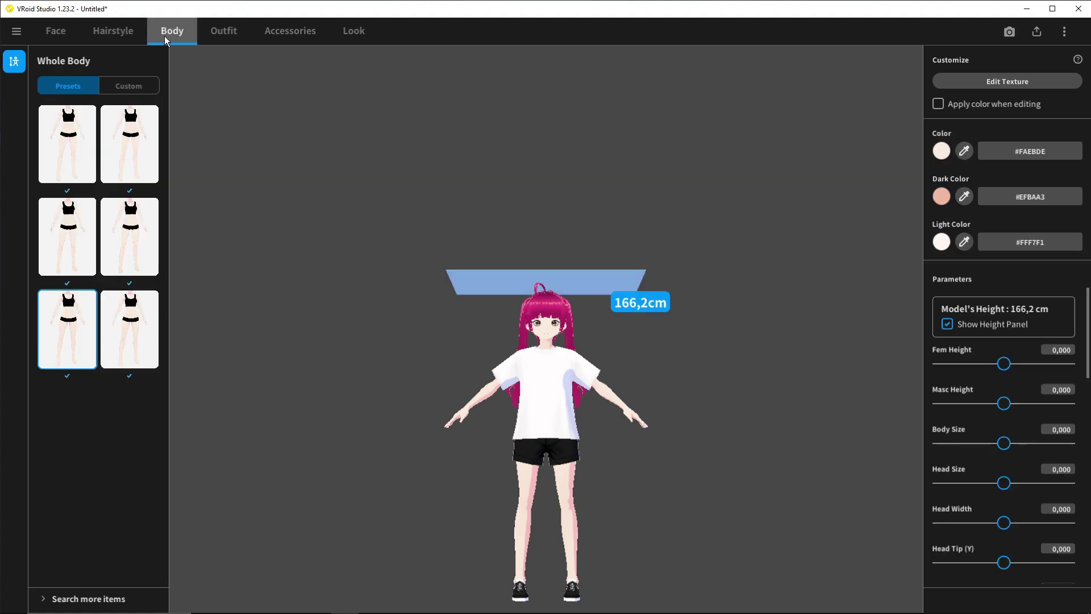
left_click(129, 329)
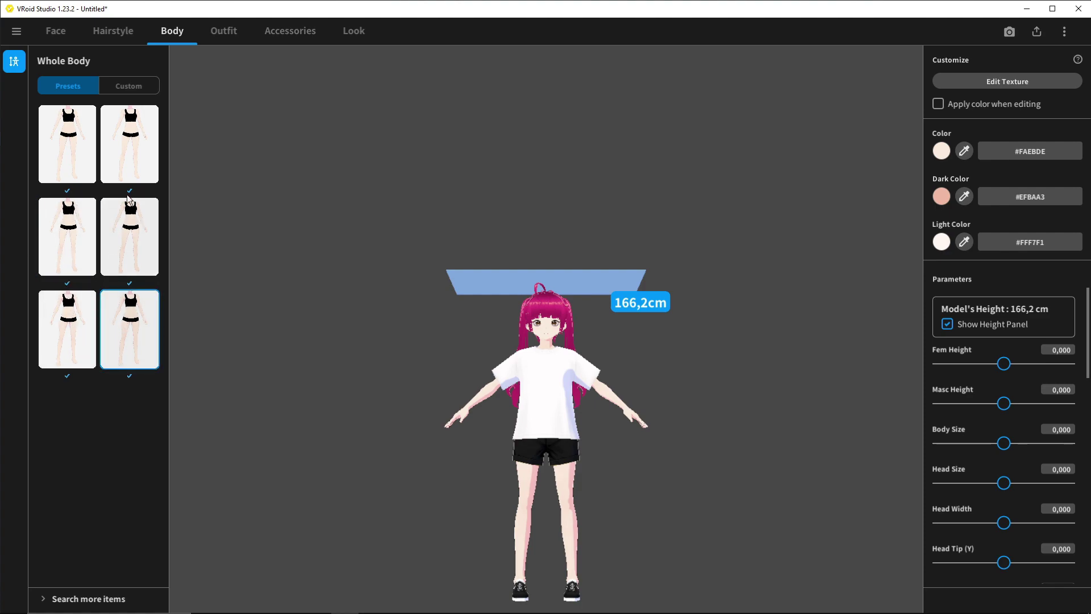
- Try the whole outfit set with the grey cardigan and pleated skirt and view the model from an angle
left_click(219, 32)
scroll(85, 213, "up", 8)
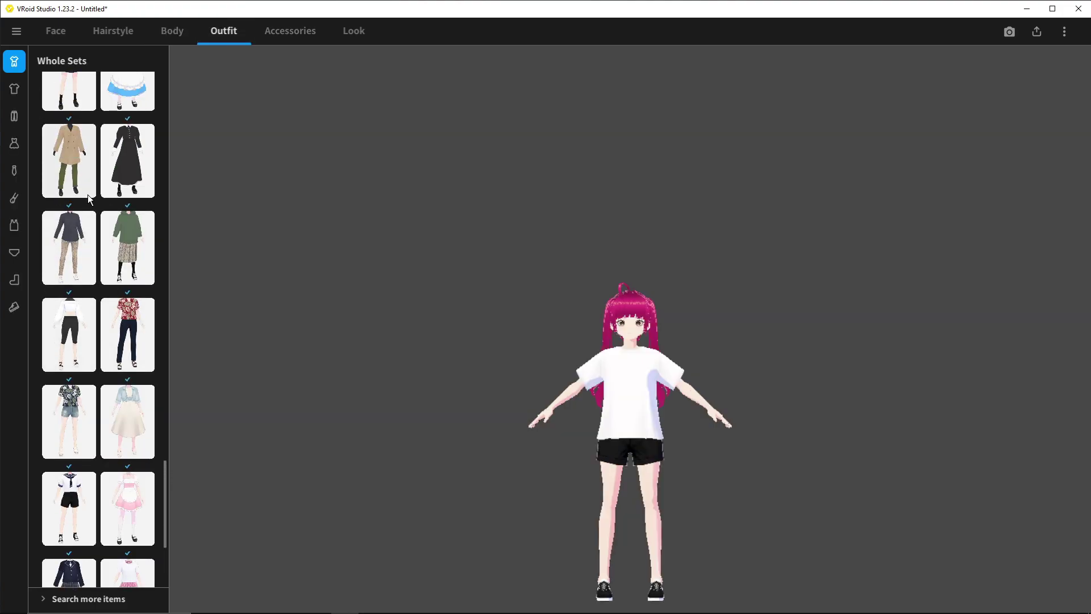
scroll(95, 190, "up", 3)
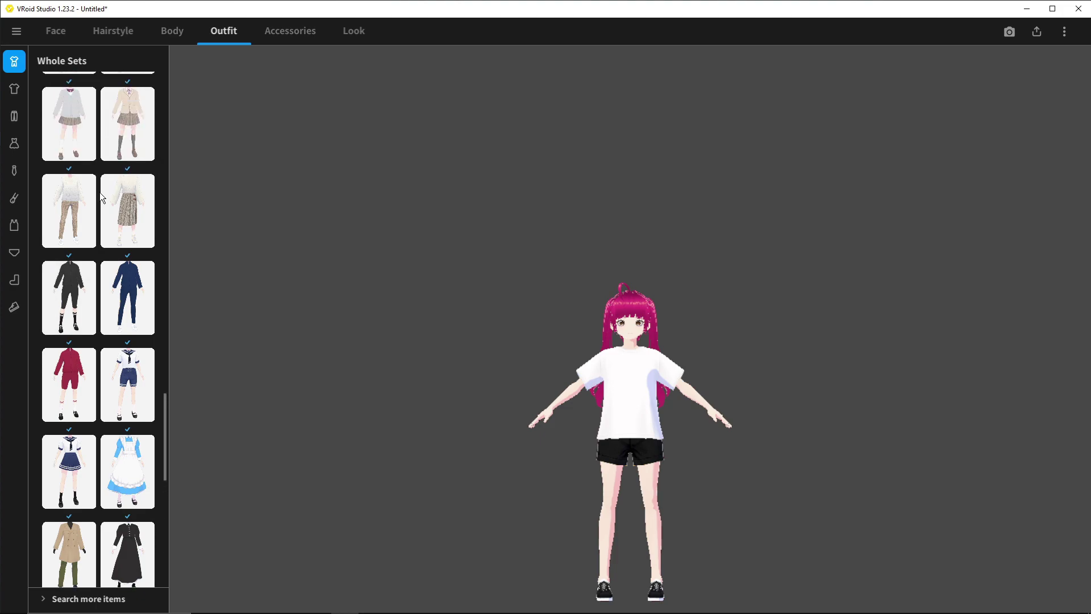
left_click(71, 121)
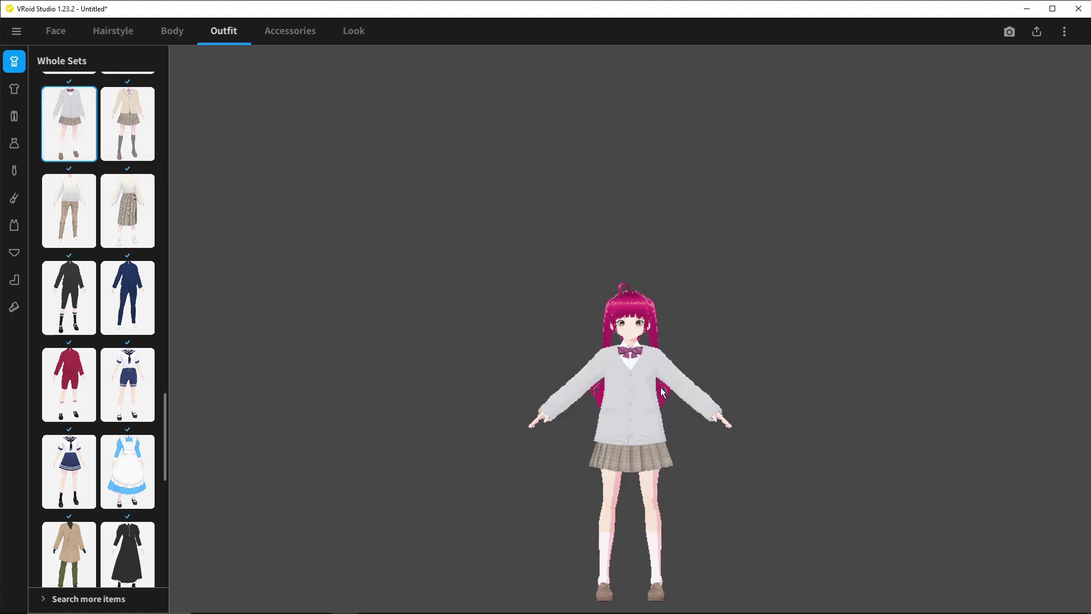
scroll(632, 373, "down", 3)
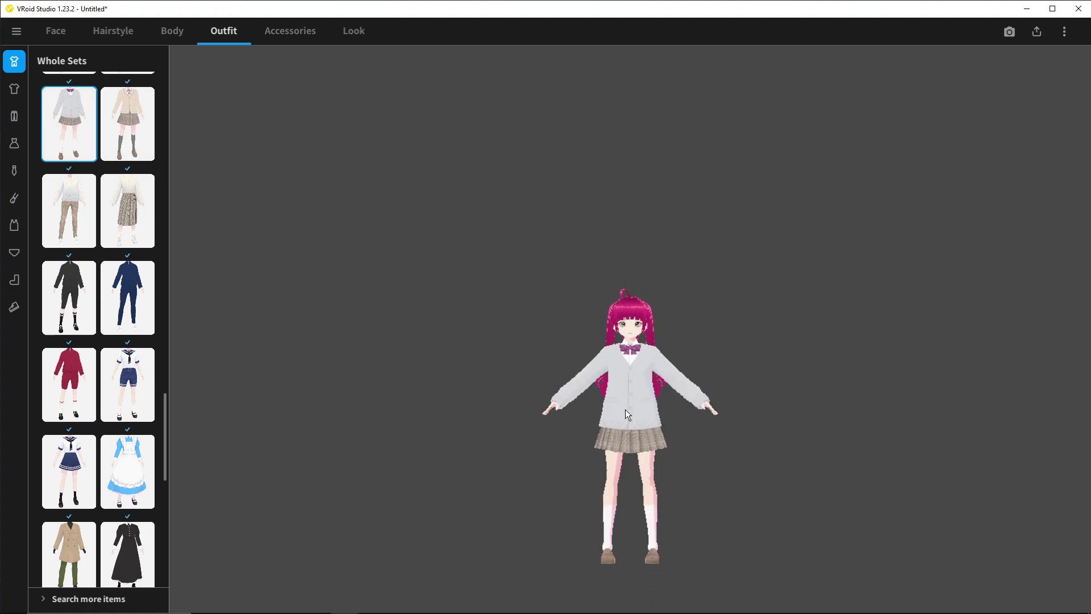
right_click_drag(678, 371, 575, 350)
- Try the sailor uniform set with the navy skirt and black socks and view it from behind
scroll(54, 338, "down", 3)
left_click(55, 338)
scroll(94, 354, "down", 2)
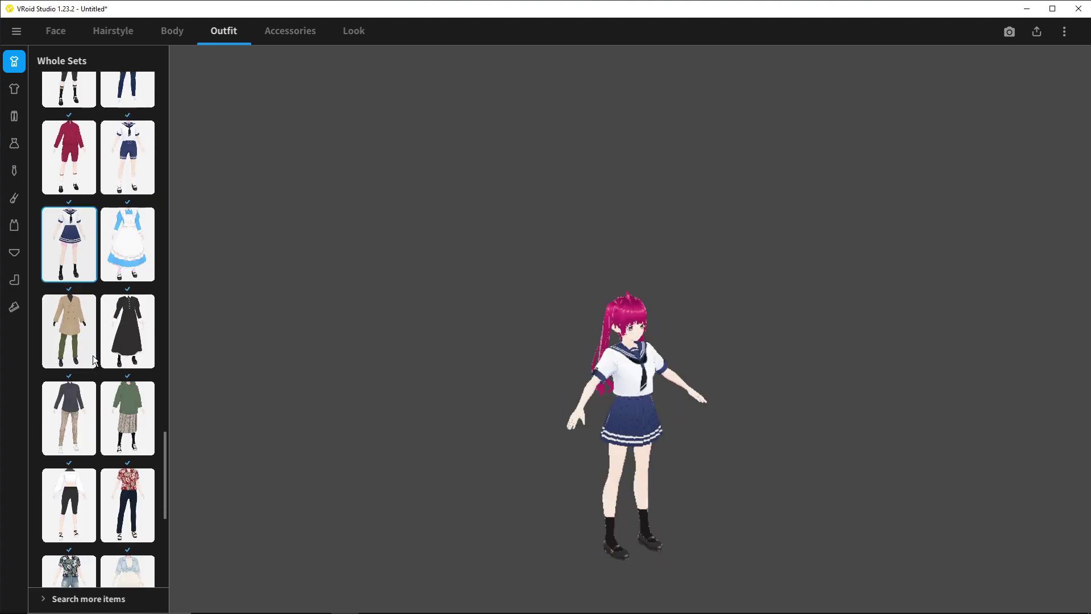
right_click_drag(602, 388, 973, 432)
- Try the whole outfit set with the white short-sleeved shirt and pink plaid skirt
scroll(113, 365, "down", 5)
scroll(112, 365, "down", 2)
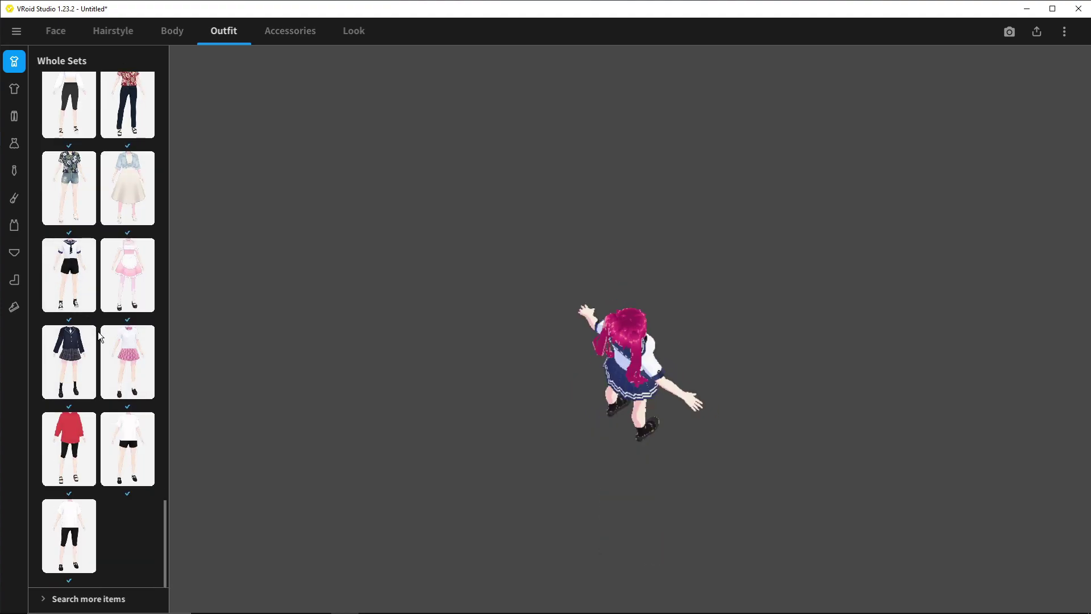
scroll(71, 424, "up", 1)
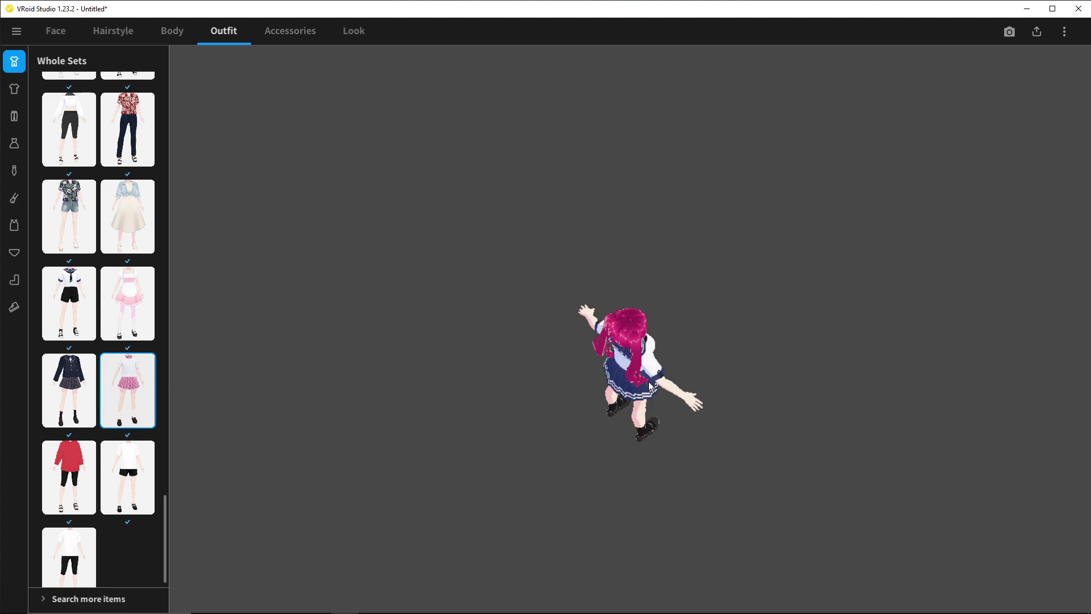
right_click_drag(653, 356, 812, 328)
- Replace the top with the light blue long-sleeved shirt preset
left_click(15, 89)
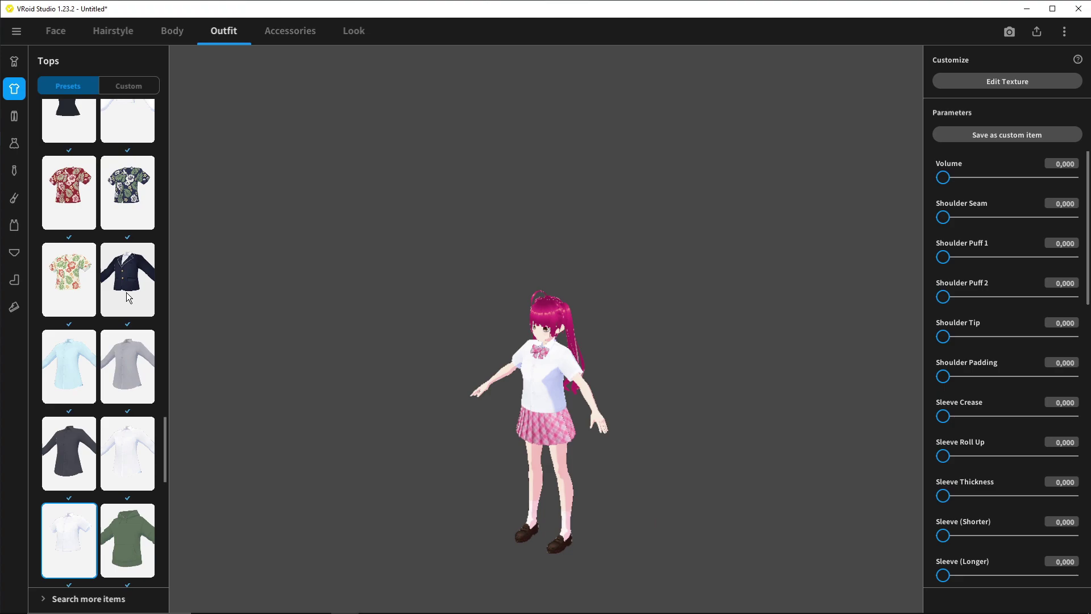
scroll(120, 298, "down", 2)
scroll(125, 306, "down", 2)
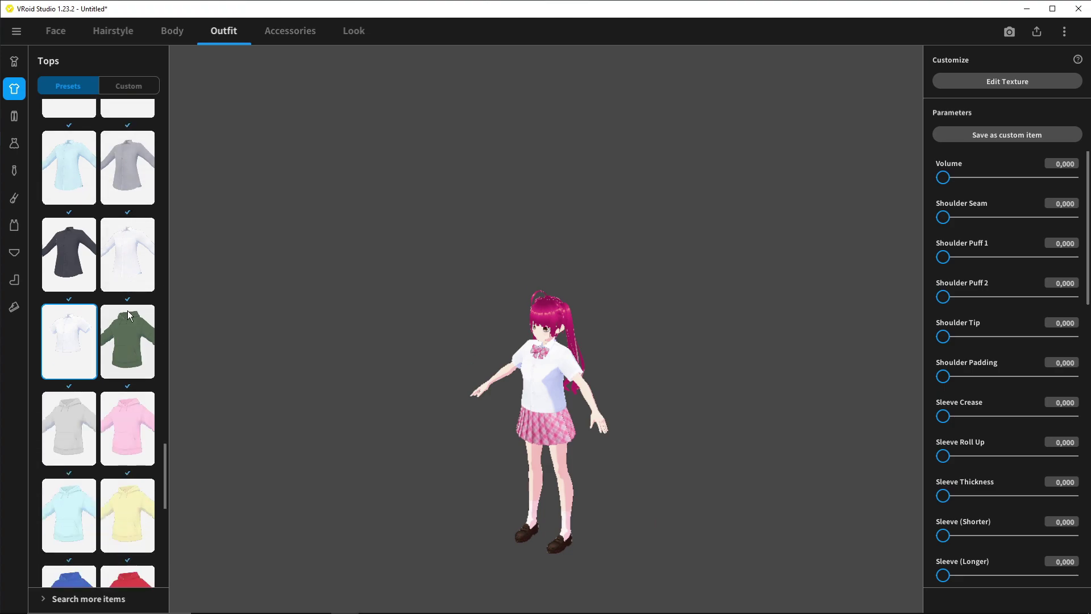
left_click(64, 132)
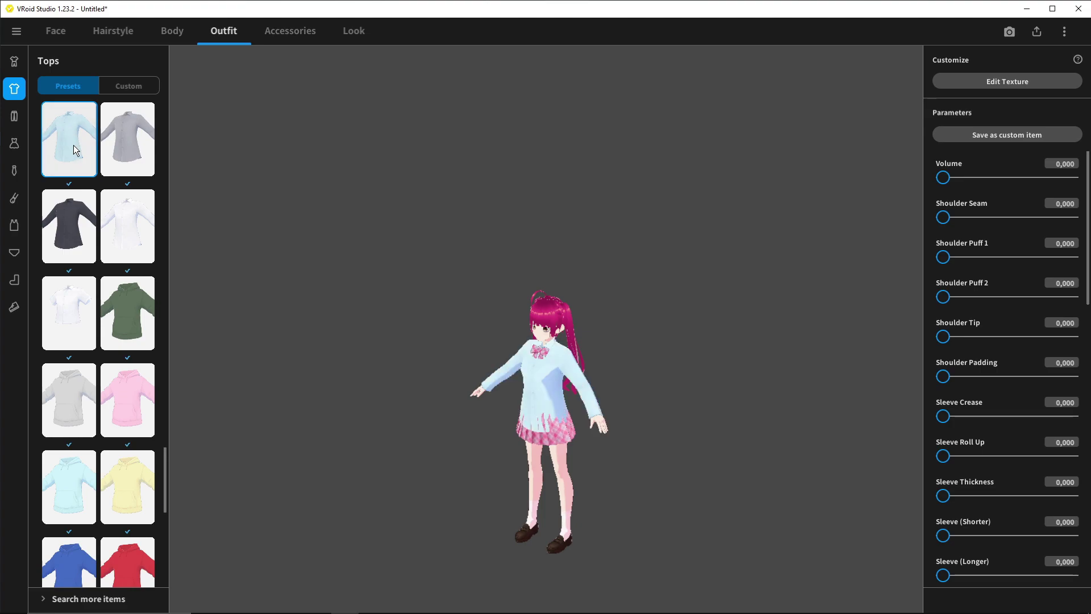
- Replace the top with the light blue hoodie preset and inspect it from another angle
scroll(133, 206, "down", 1)
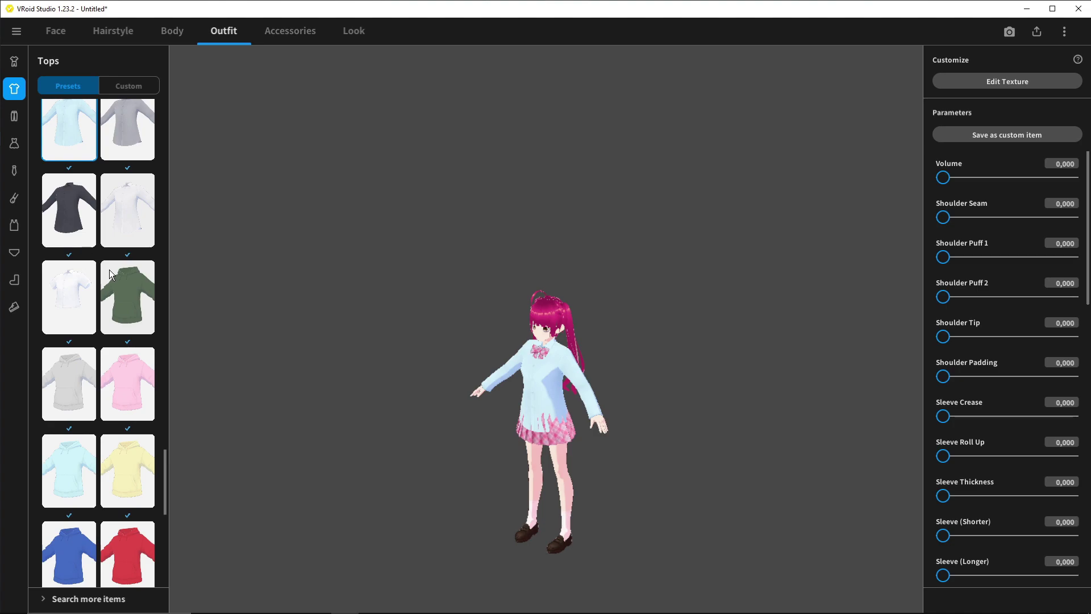
scroll(117, 290, "down", 3)
scroll(117, 290, "down", 2)
left_click(79, 329)
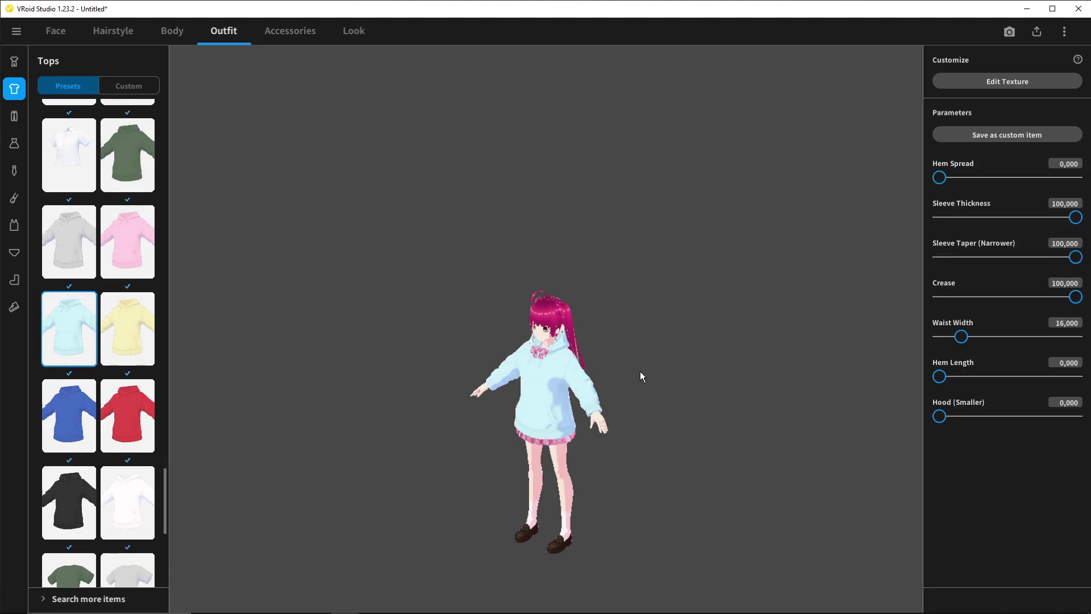
left_click_drag(547, 358, 488, 316)
- Try the white crop top and black shorts set, and apply the first whole set with white blouse and grey cropped trousers
left_click(14, 61)
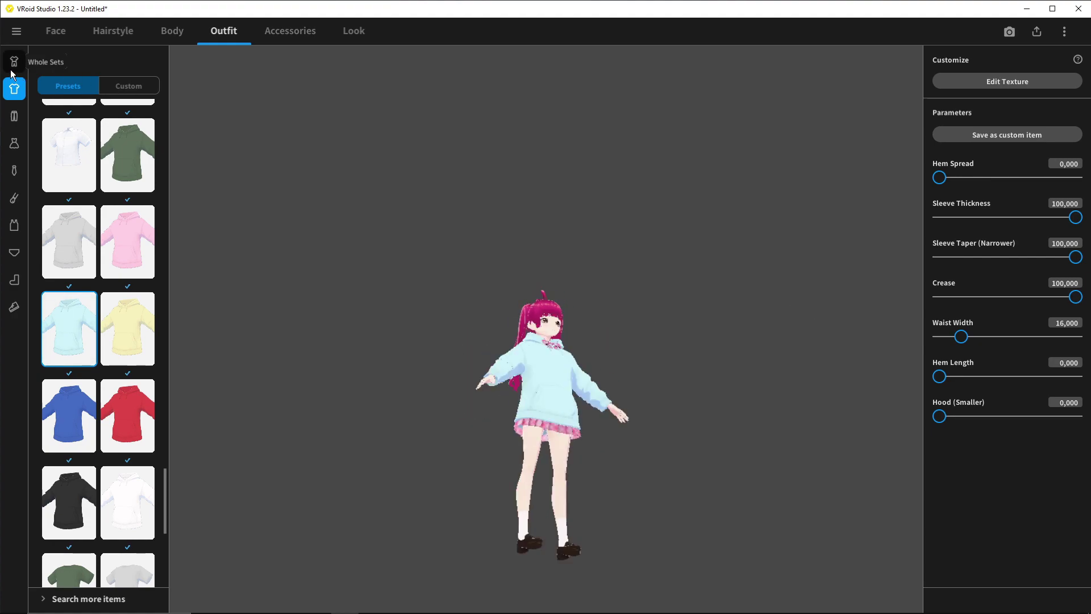
left_click(71, 241)
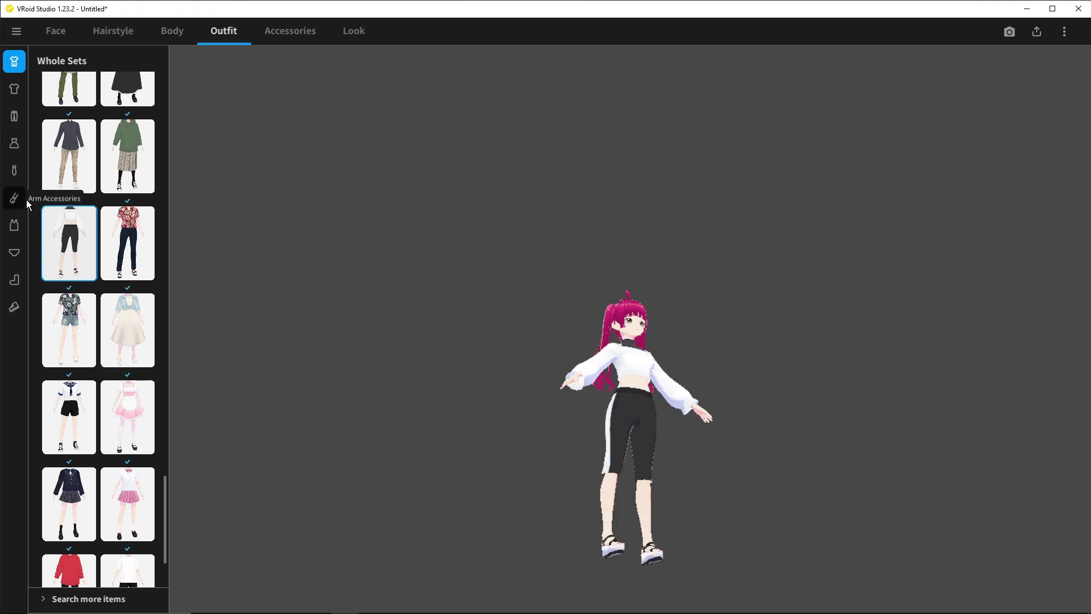
key("ctrl+z")
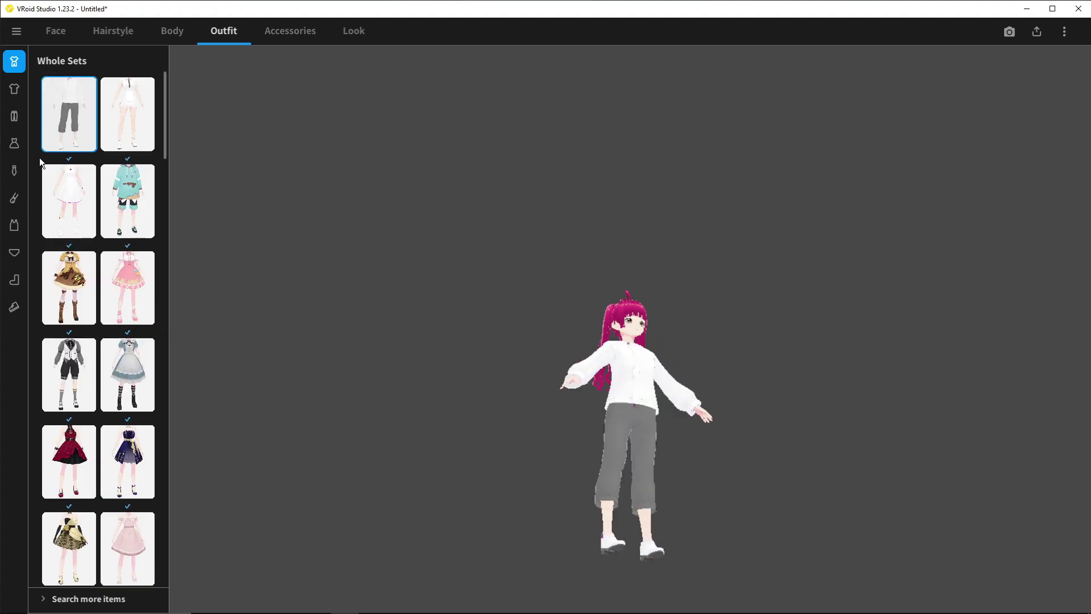
- Replace the top with the black jacket preset that has a grey vest and red cape, and inspect it from several angles
left_click(15, 89)
scroll(107, 248, "down", 5)
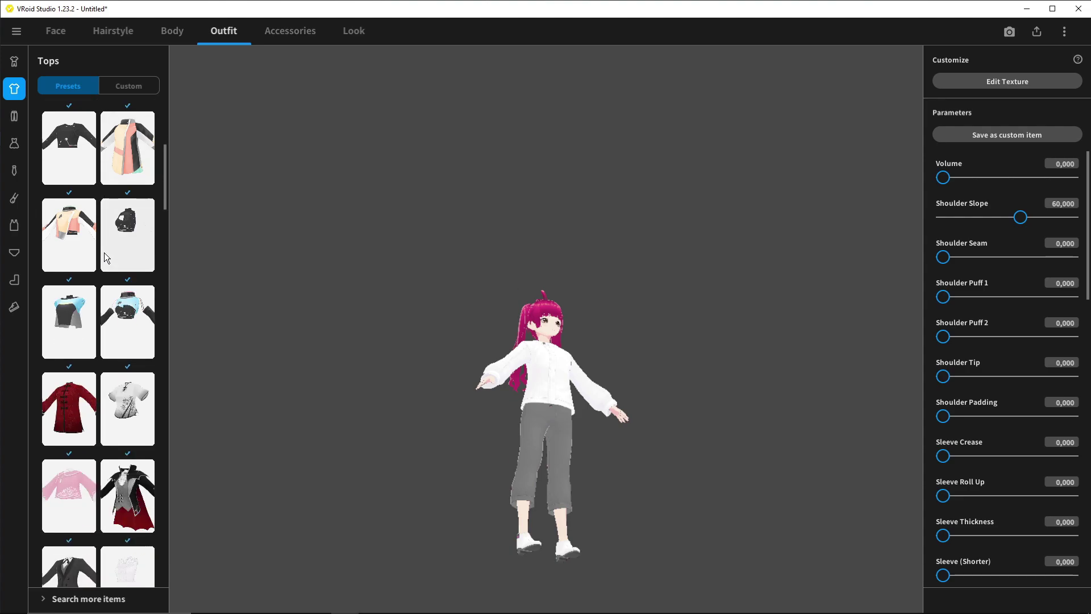
scroll(105, 262, "down", 3)
left_click(131, 324)
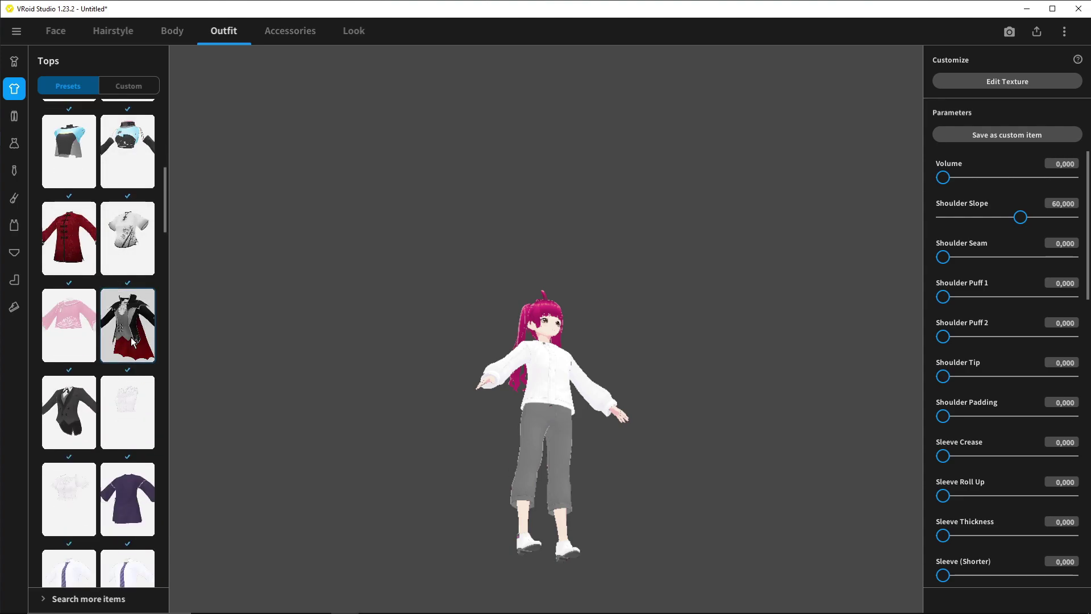
left_click_drag(522, 387, 331, 398)
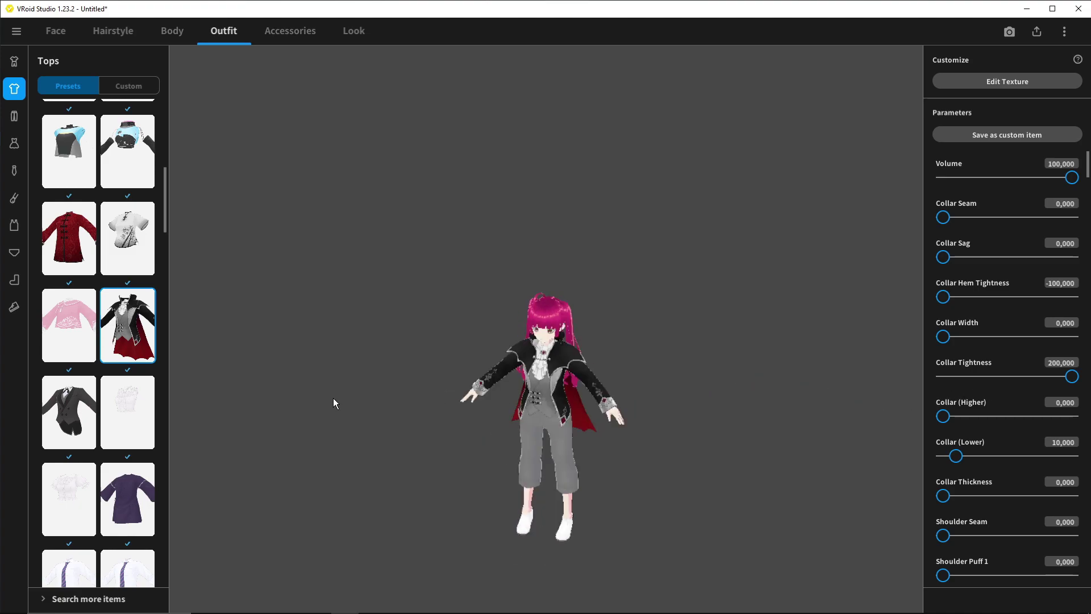
left_click_drag(551, 407, 558, 368)
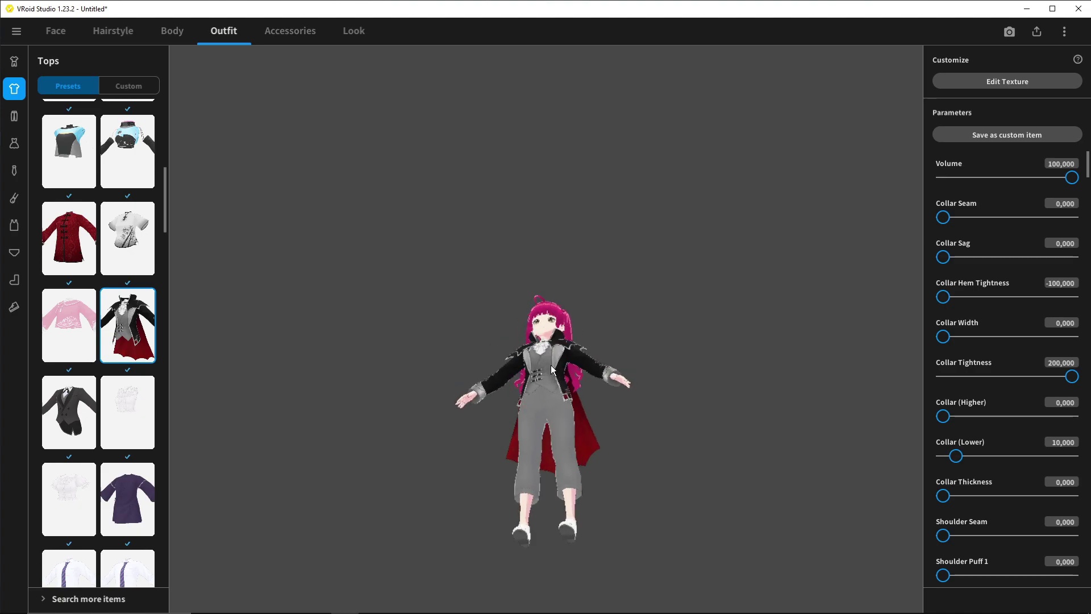
- Replace the bottoms with the blue and black belted skirt preset with gold trim and white frill
left_click(15, 116)
left_click_drag(649, 404, 605, 370)
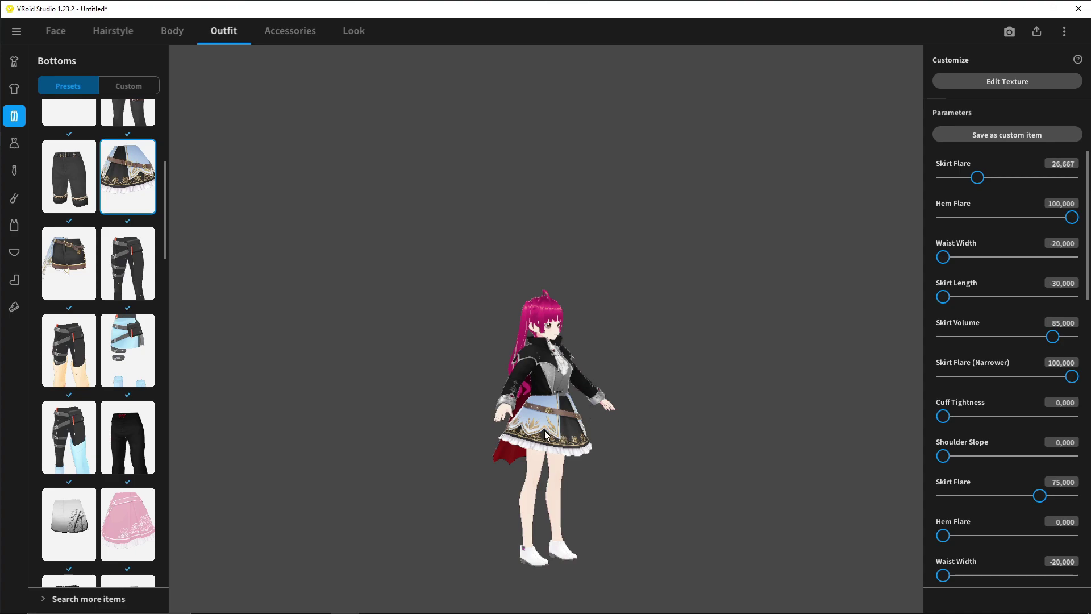
- In the skirt's texture editor, set the second dress part's shader base color to magenta #D713AD and its shade color to purple
left_click(1008, 83)
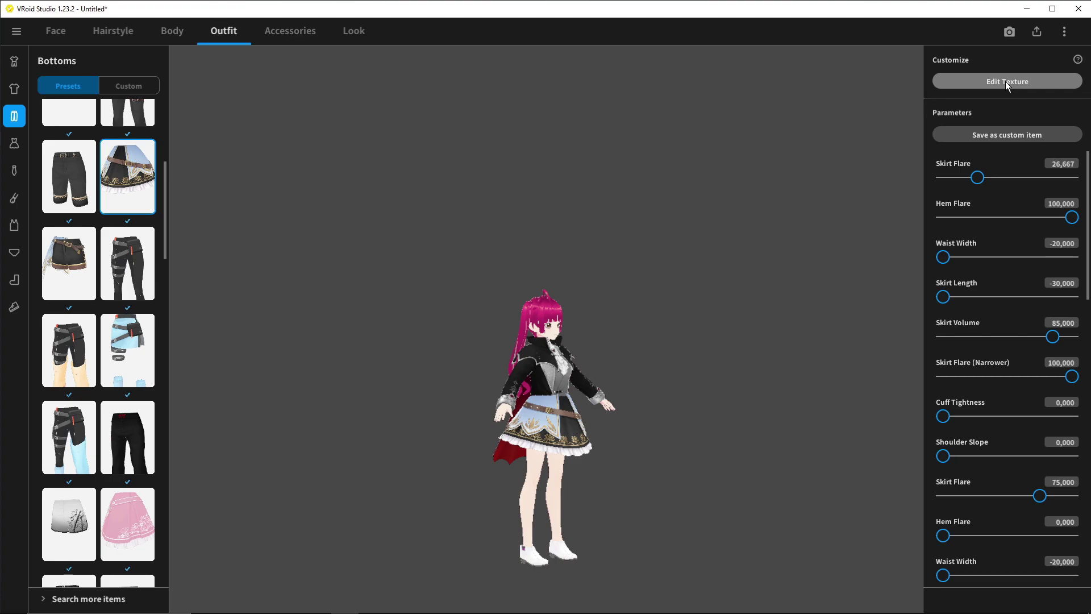
scroll(91, 384, "down", 1)
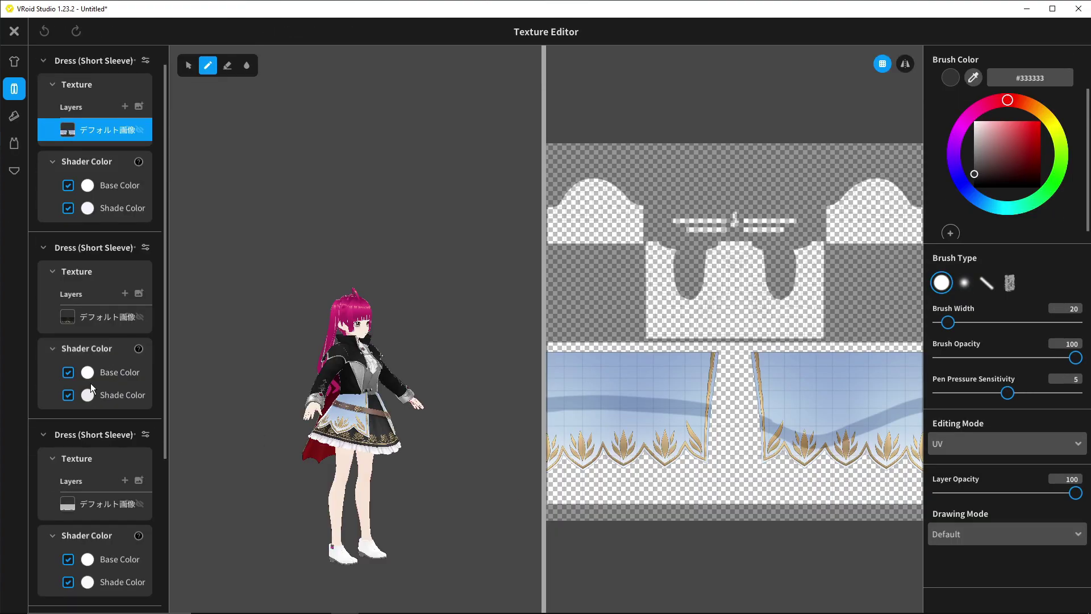
left_click(86, 373)
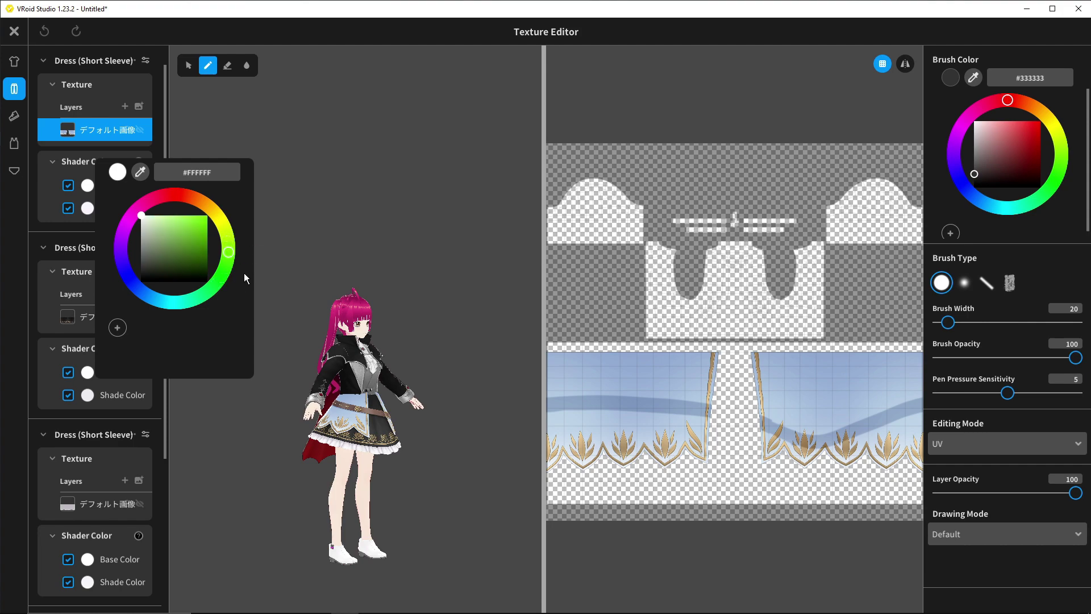
mouse_move(174, 259)
left_mouse_down()
mouse_move(228, 245)
mouse_move(207, 207)
mouse_move(204, 261)
mouse_move(204, 247)
left_mouse_up()
mouse_move(223, 283)
left_mouse_down()
mouse_move(186, 166)
mouse_move(102, 183)
left_mouse_up()
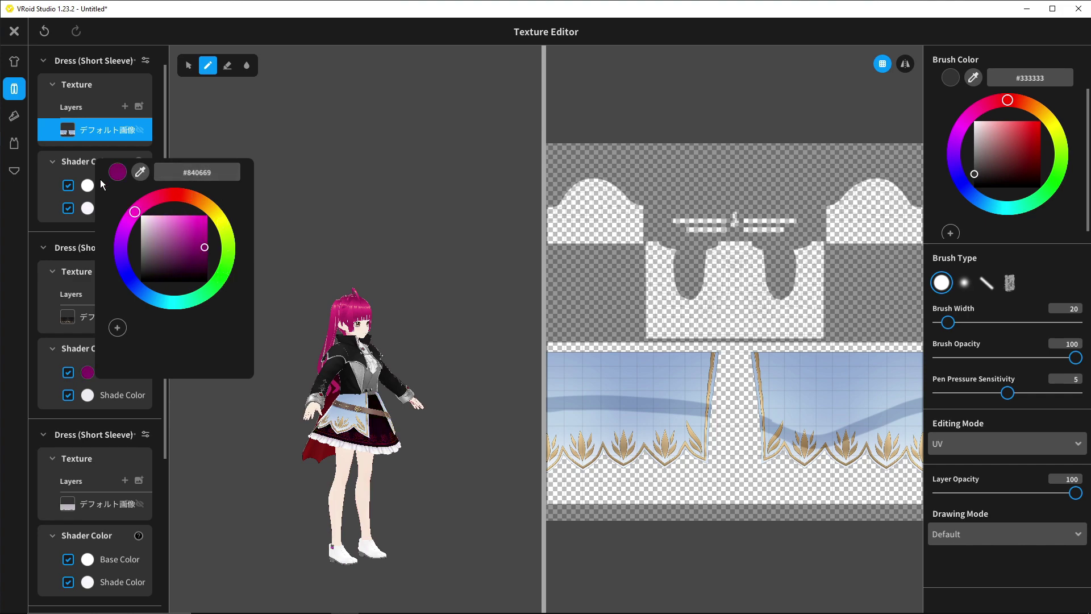
mouse_move(205, 247)
left_mouse_down()
mouse_move(198, 208)
mouse_move(203, 228)
left_mouse_up()
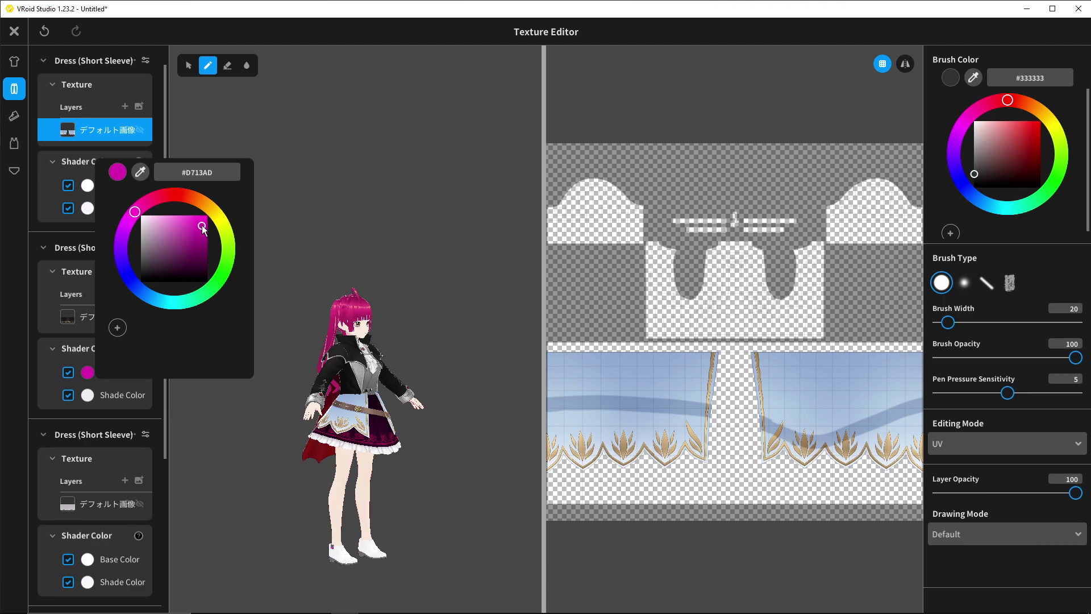
left_click(304, 175)
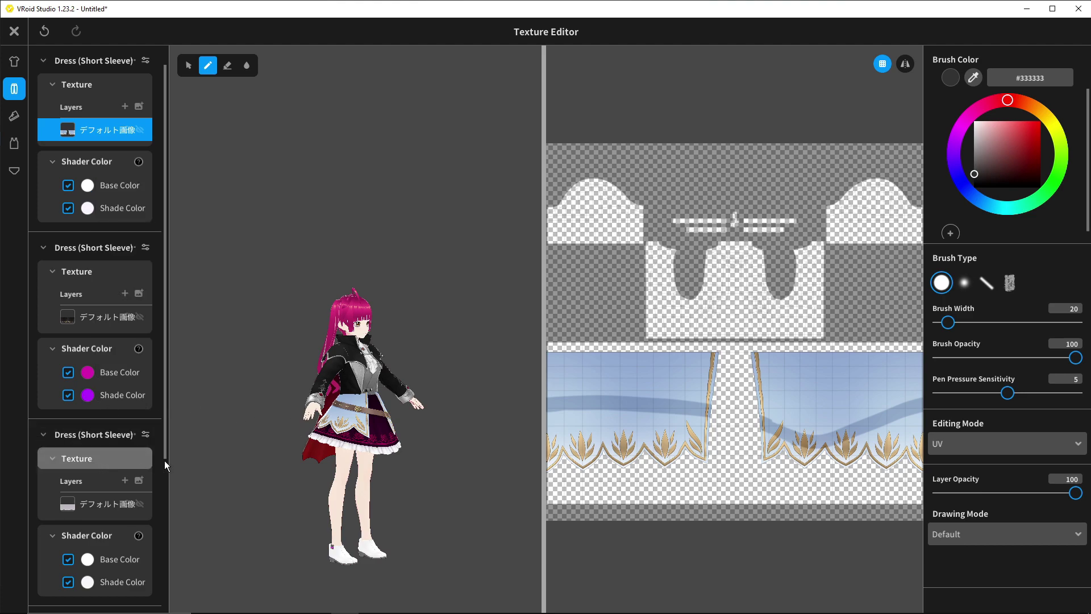
- Set the third dress part's shader base color to orange #C8713B and its shade color to green #21BF0C
left_click(87, 559)
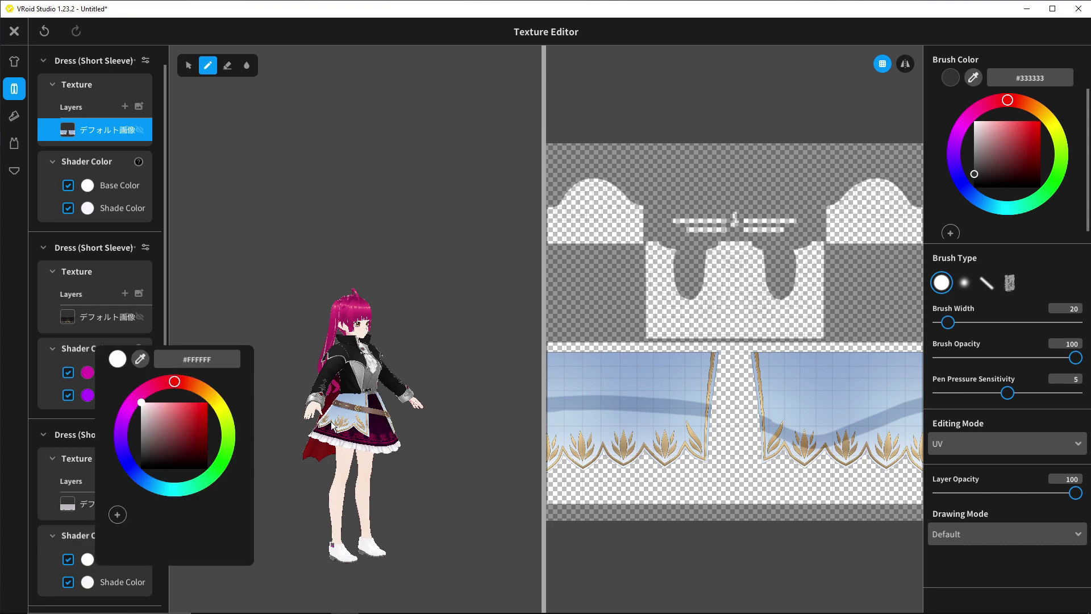
left_click_drag(172, 415, 189, 419)
left_click_drag(177, 380, 198, 377)
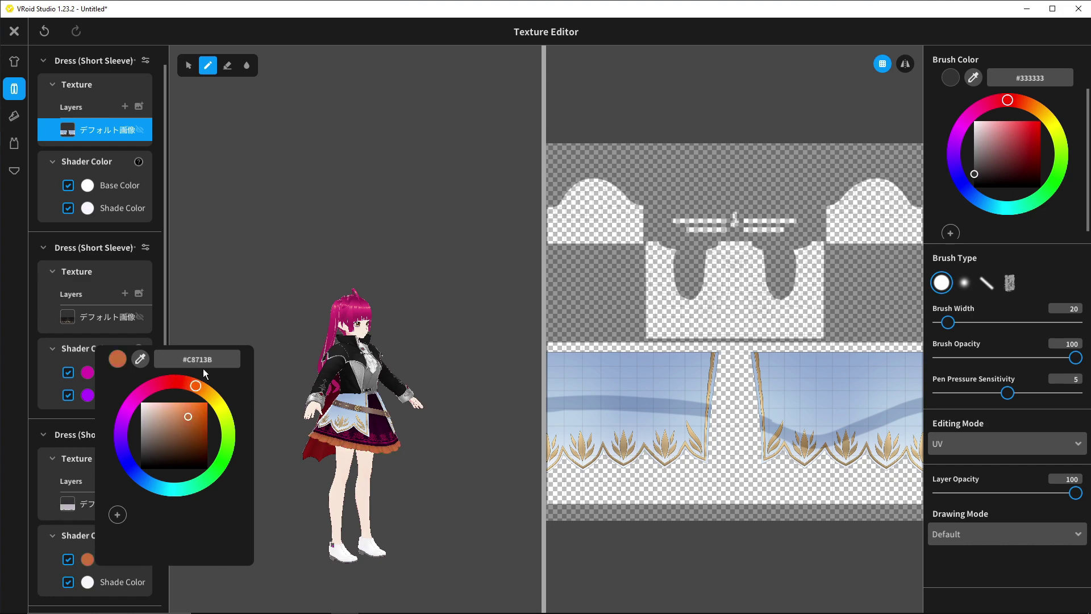
left_click(87, 582)
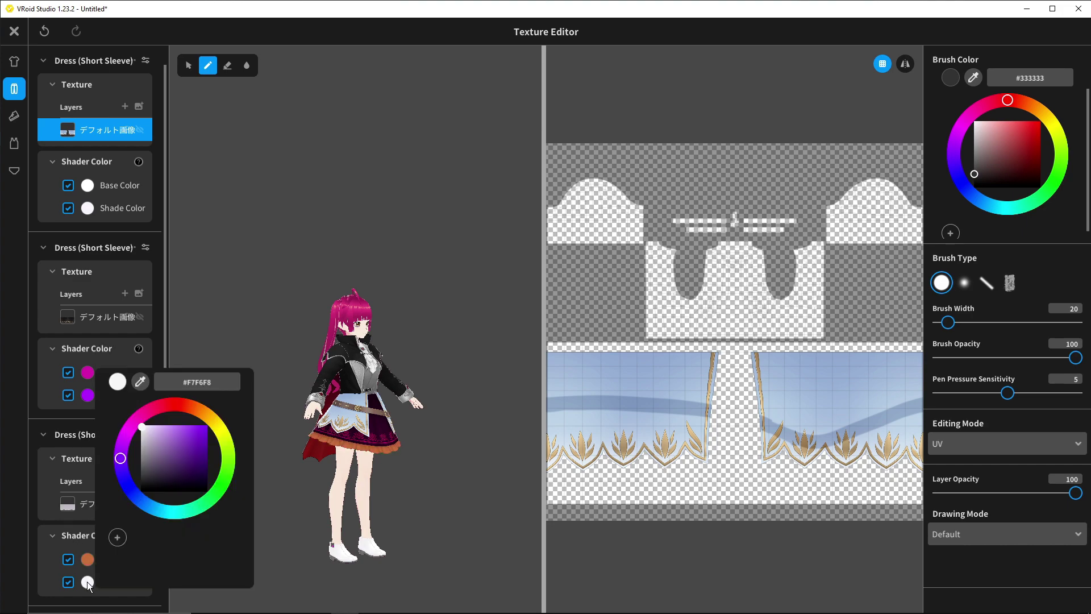
left_click_drag(173, 510, 233, 488)
left_click_drag(203, 436, 206, 446)
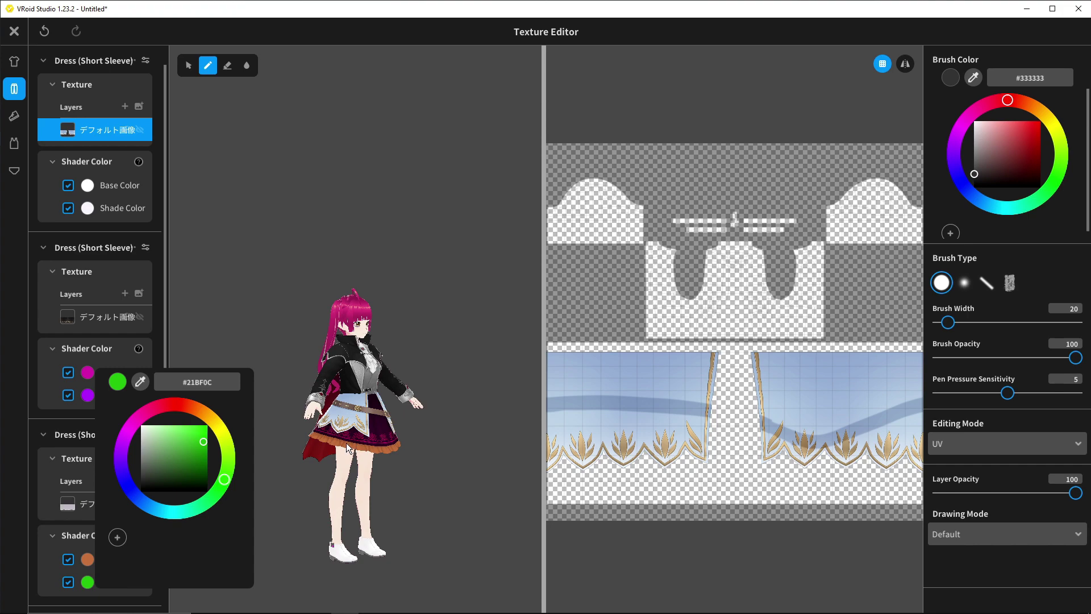
left_click(283, 231)
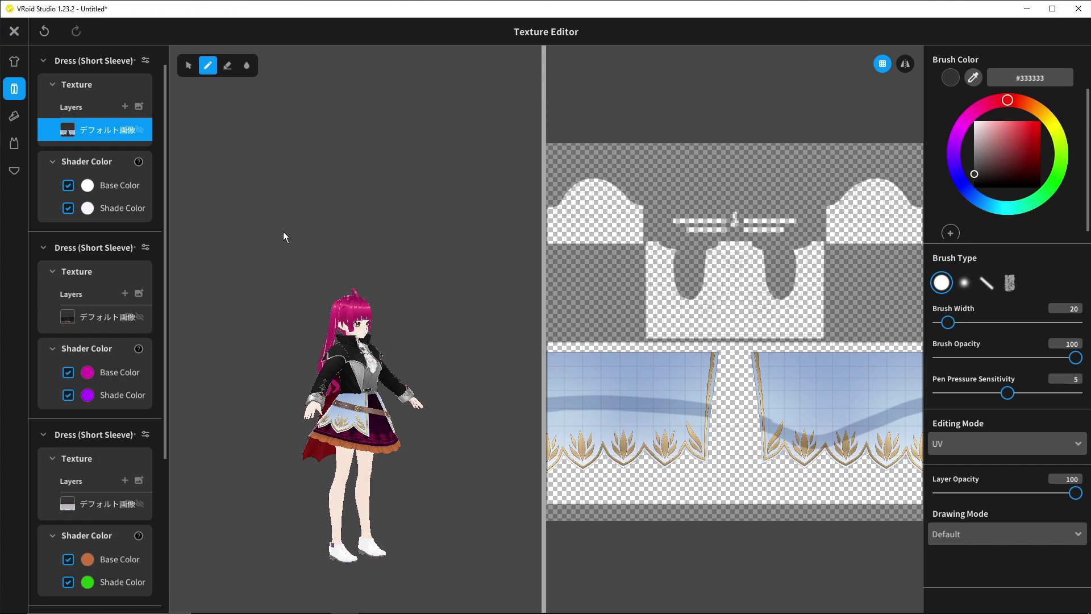
- Recolor the shoes dark magenta and look through the texture settings of the inner garments and shoes
left_click(14, 170)
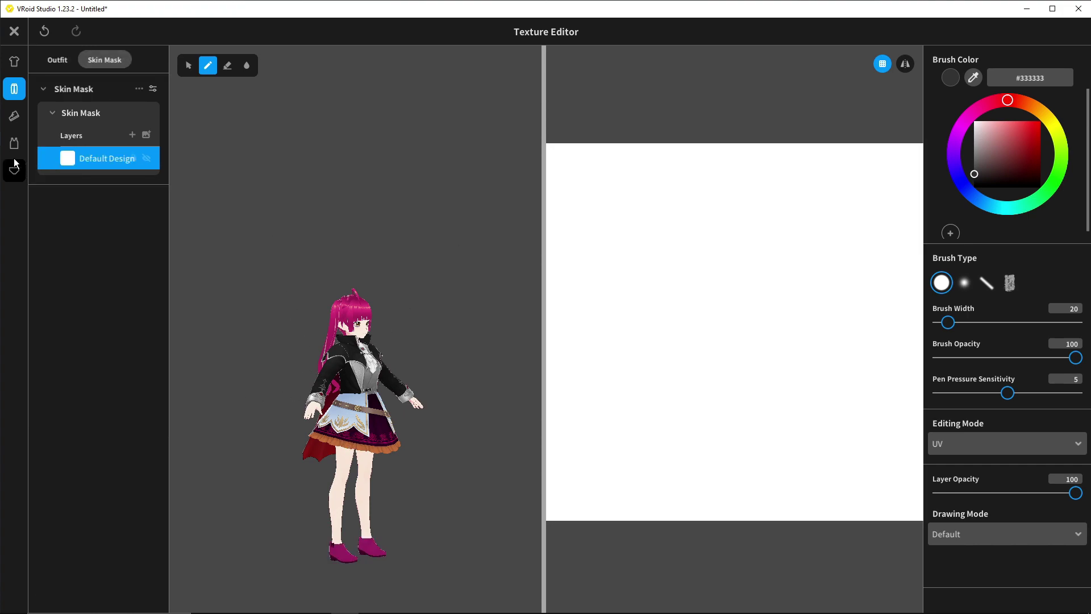
left_click(14, 172)
left_click(14, 142)
left_click(14, 117)
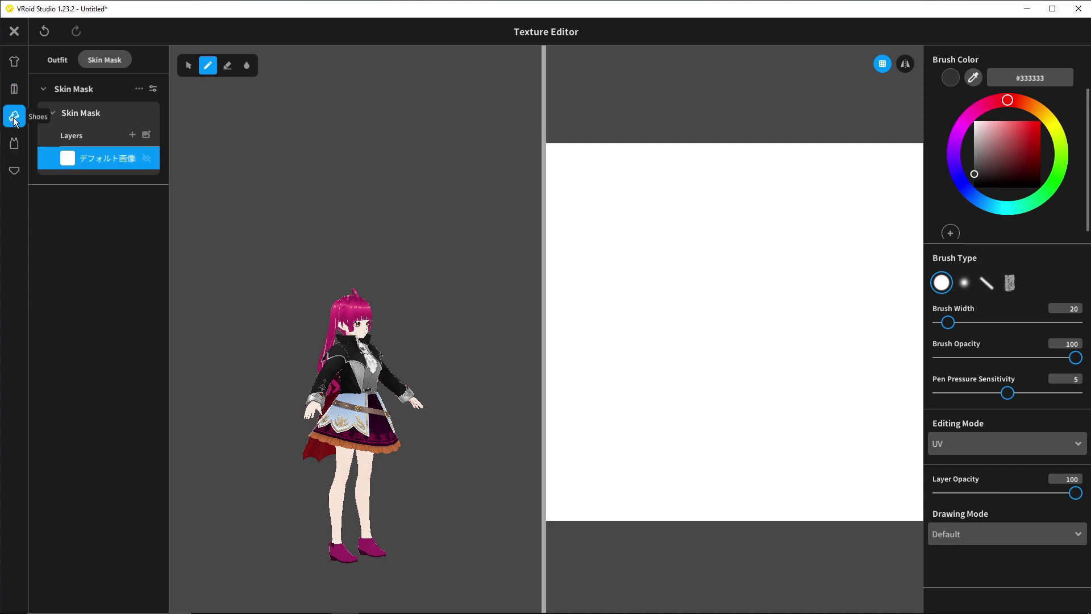
- Close the texture editor, saving the edited bottoms as a new custom item
left_click(21, 30)
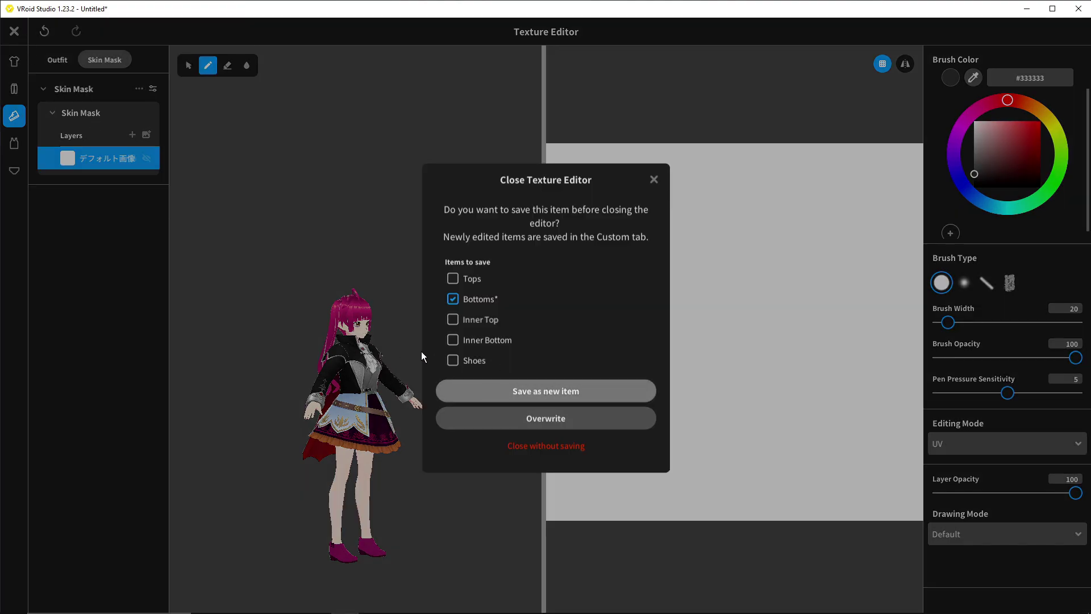
left_click(466, 391)
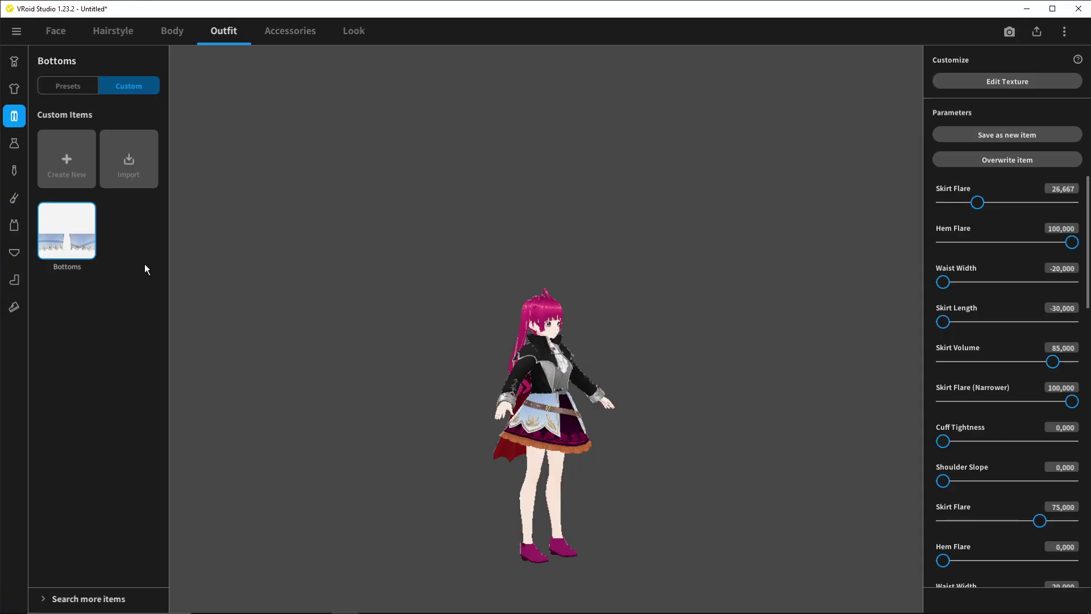
- Create a new custom socks item using the Necktie template from the neck accessories category
left_click(15, 279)
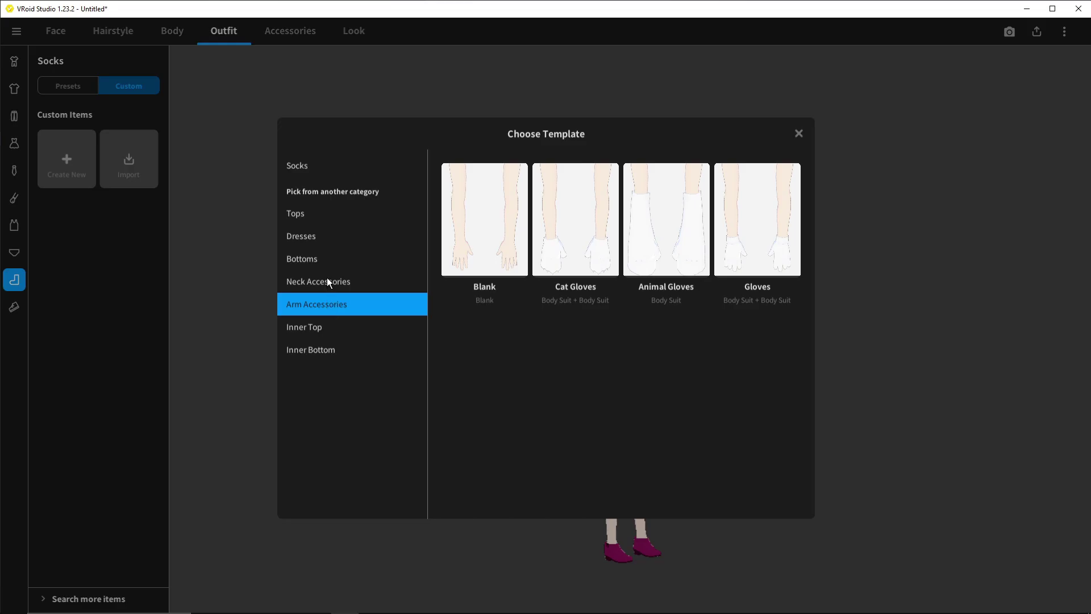
left_click(327, 282)
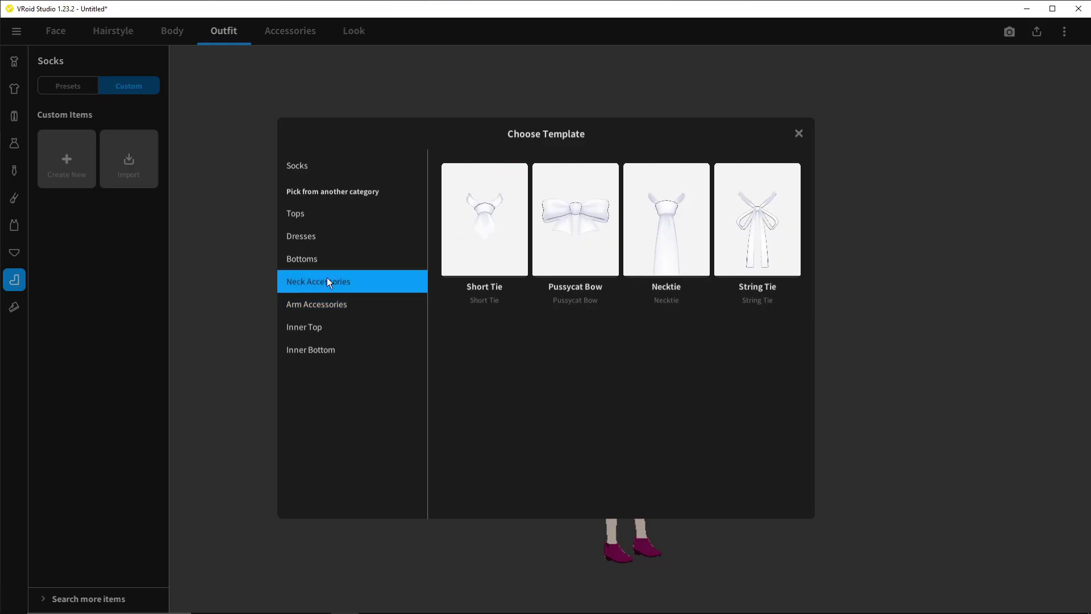
left_click(666, 228)
right_click(70, 237)
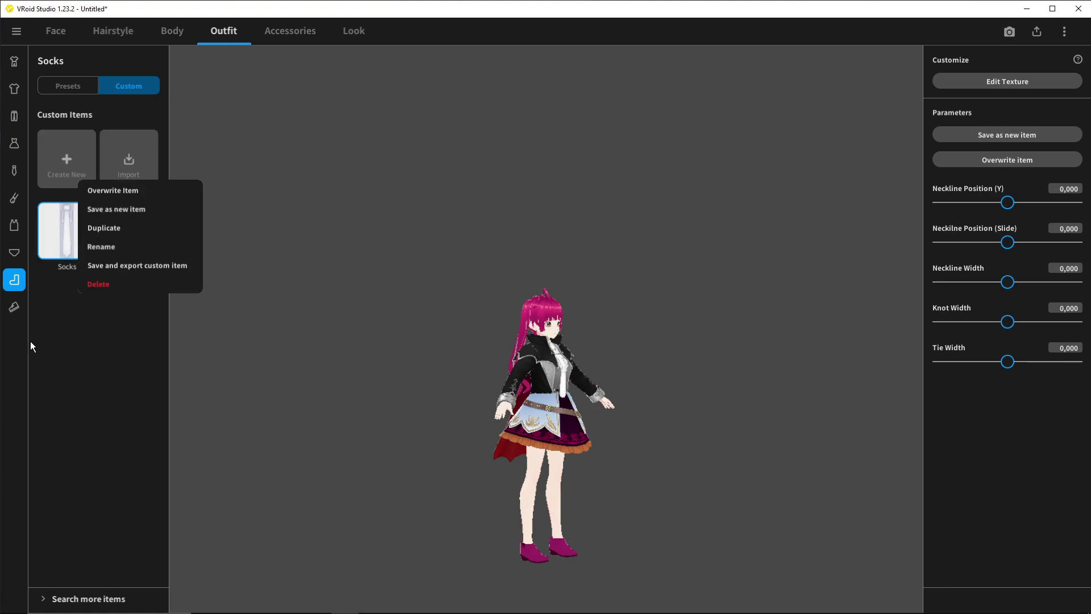
- Create a new custom shoes item from the Sneakers template
left_click(14, 309)
left_click(128, 87)
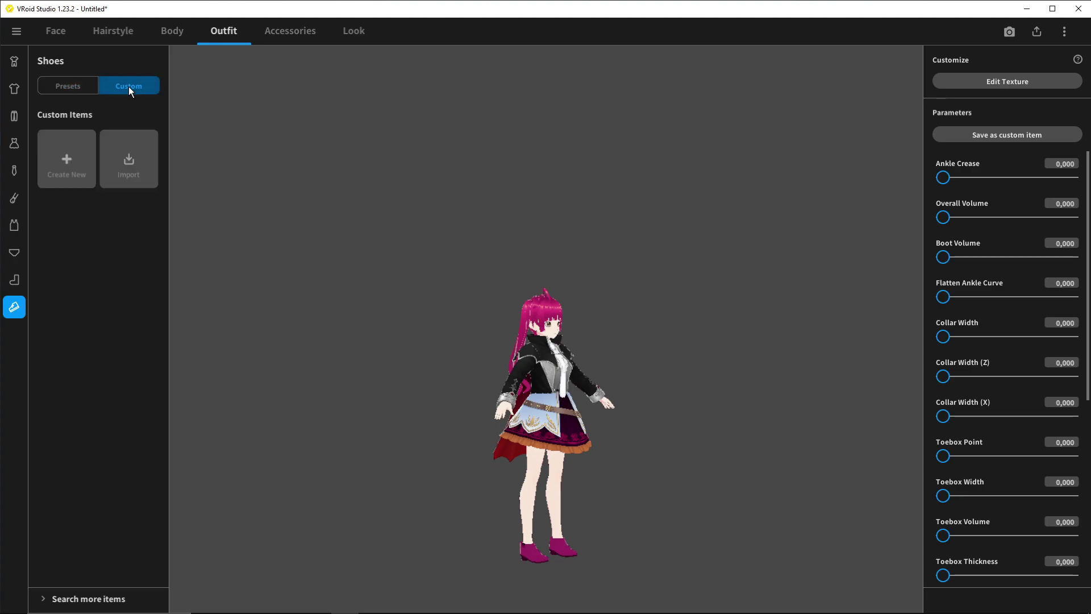
left_click(75, 171)
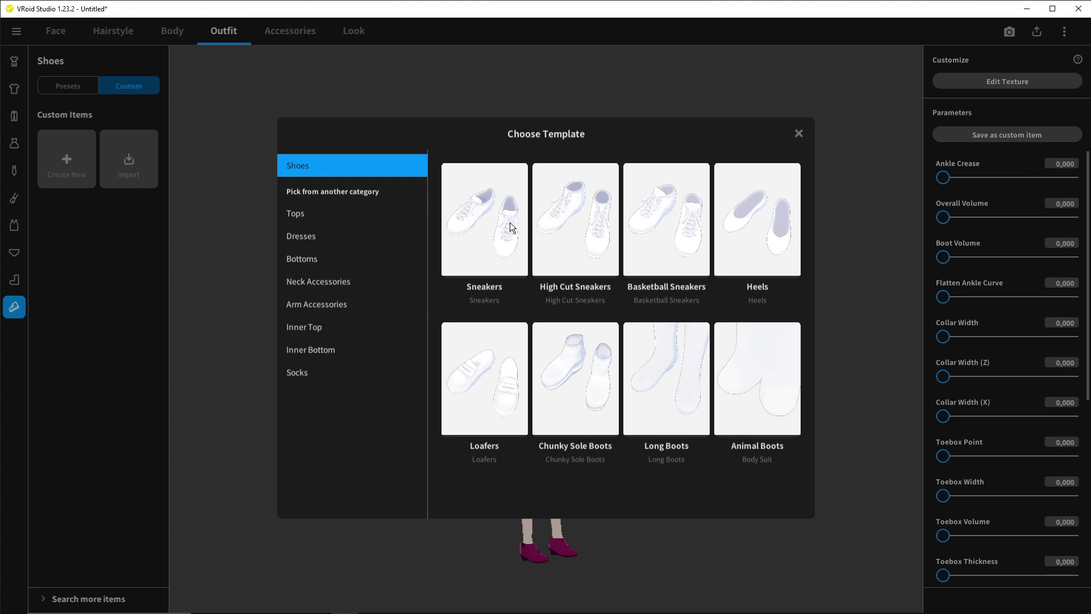
left_click(492, 249)
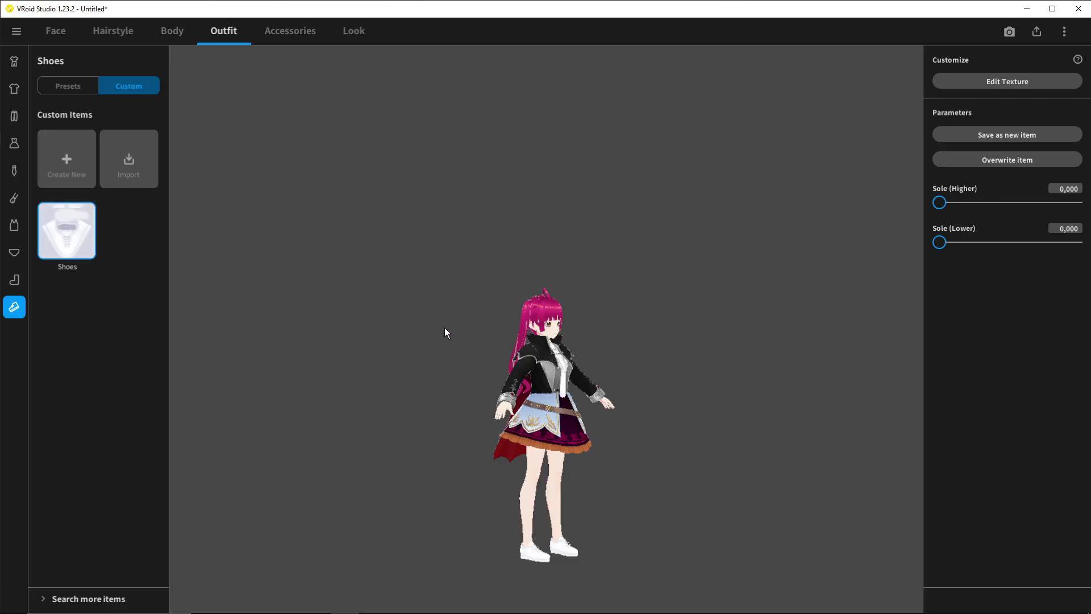
right_click(70, 227)
left_click(332, 224)
- Edit the sneakers' texture and set their shader base color to magenta #CA3694
left_click(1006, 85)
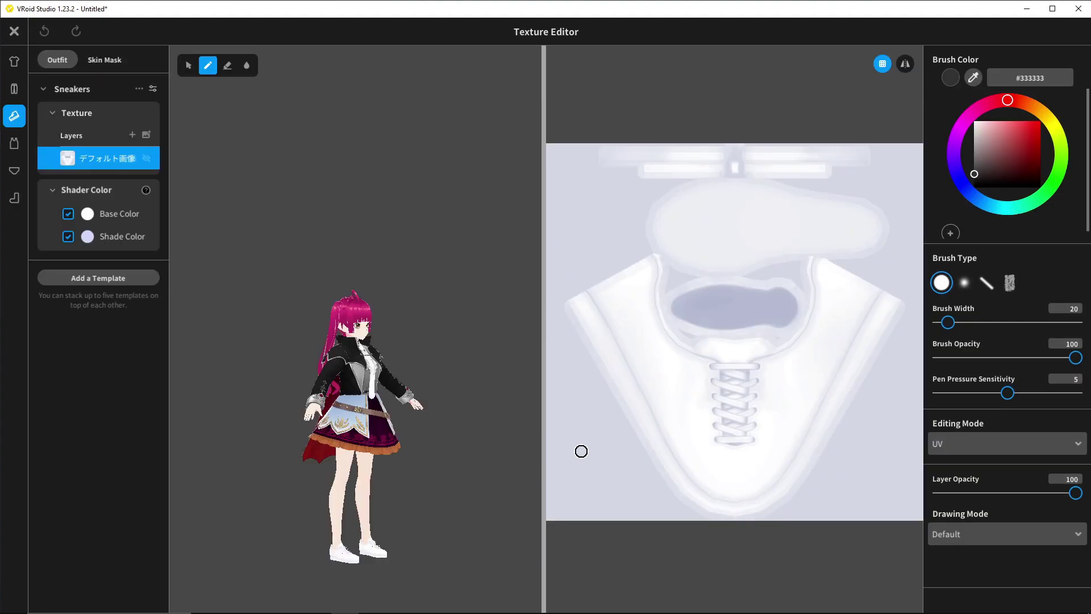
left_click(88, 213)
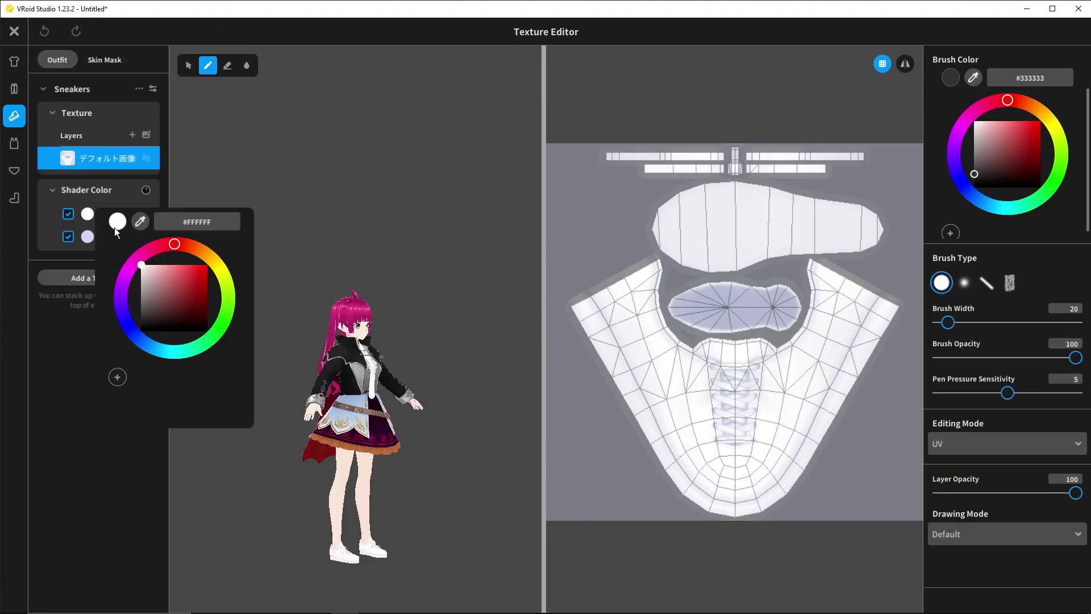
left_click(138, 250)
mouse_move(140, 264)
left_mouse_down()
mouse_move(197, 273)
mouse_move(175, 285)
mouse_move(189, 279)
left_mouse_up()
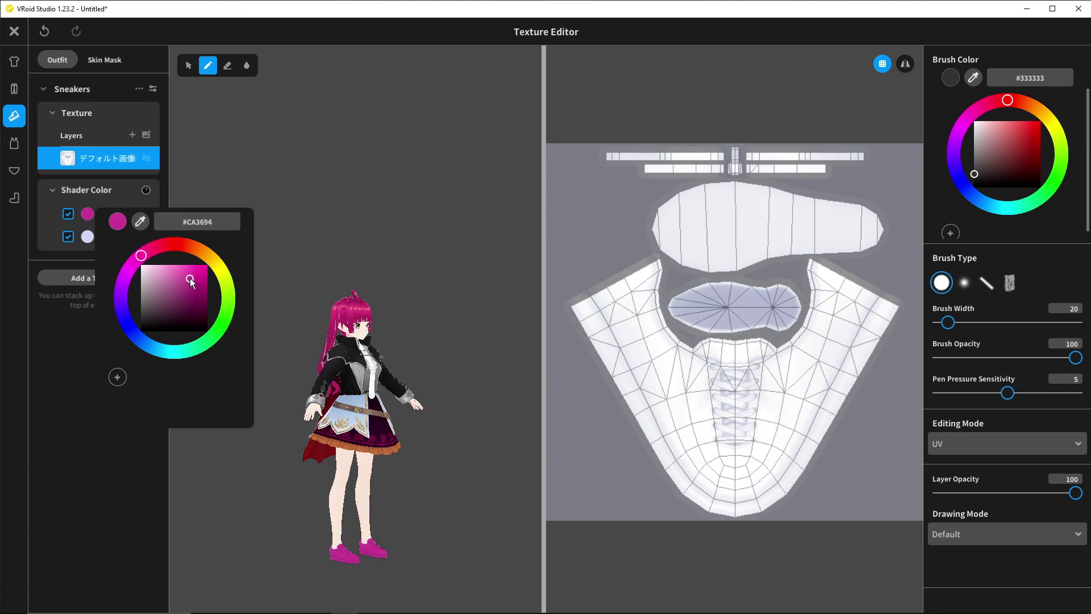
left_click(406, 421)
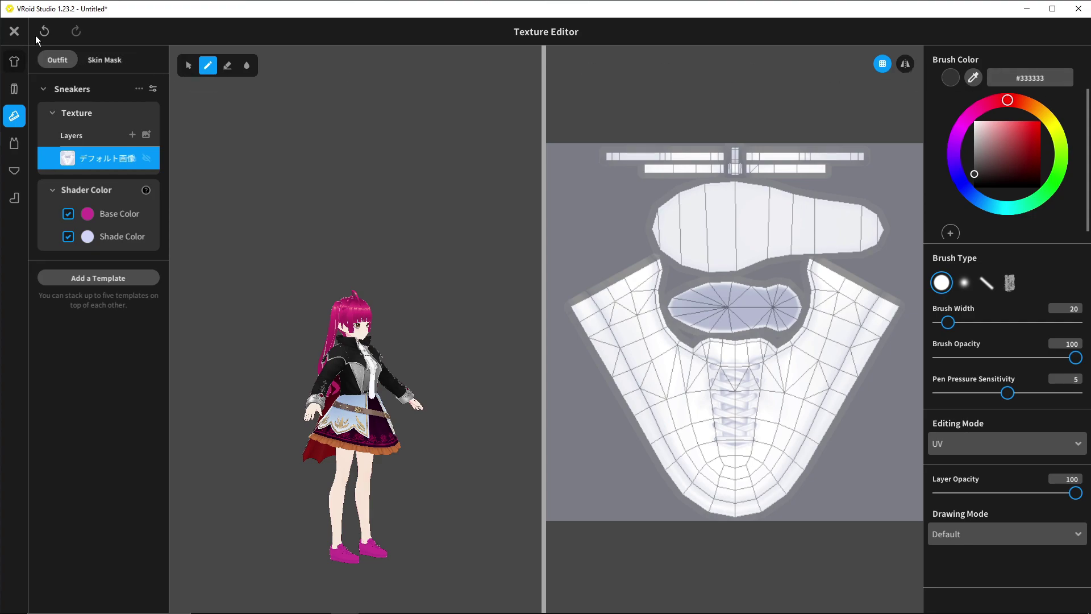
- Try to overwrite the edited item when closing the texture editor, and repeatedly undo and redo the sneakers' base color change
left_click(15, 32)
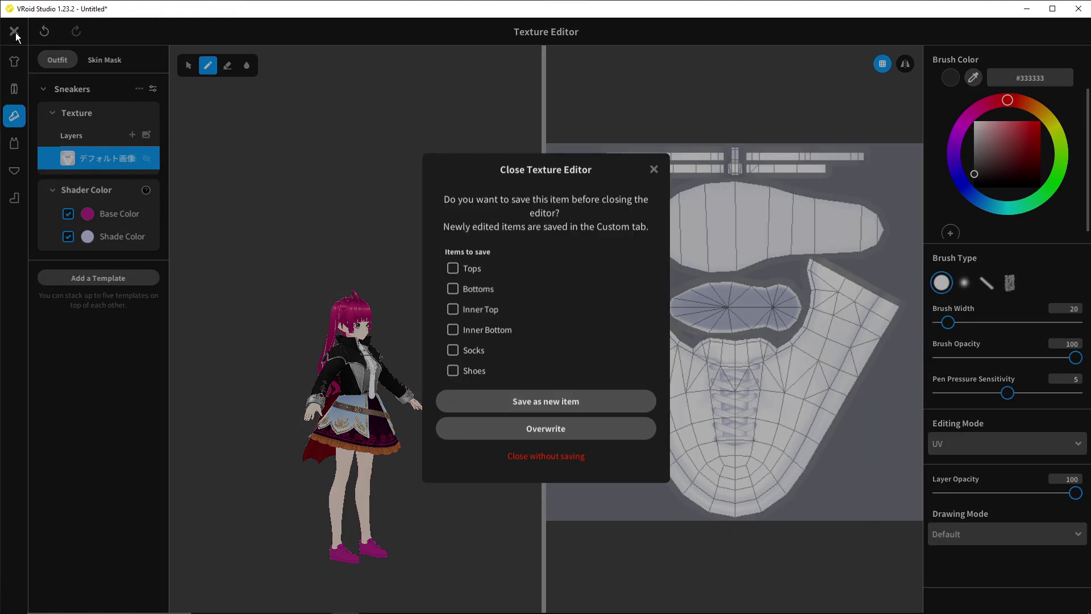
left_click(513, 430)
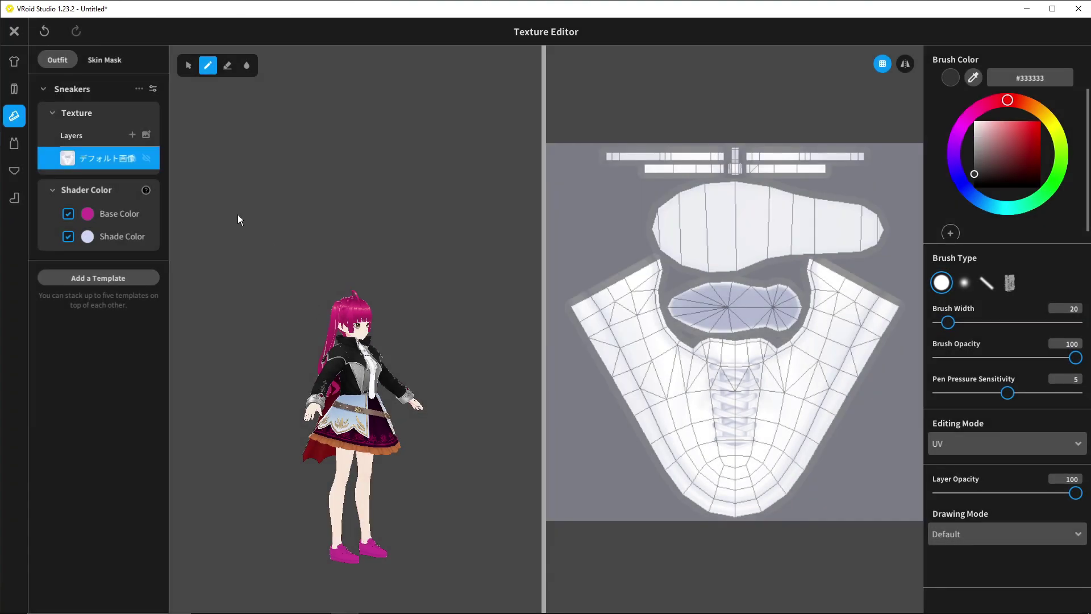
left_click(46, 32)
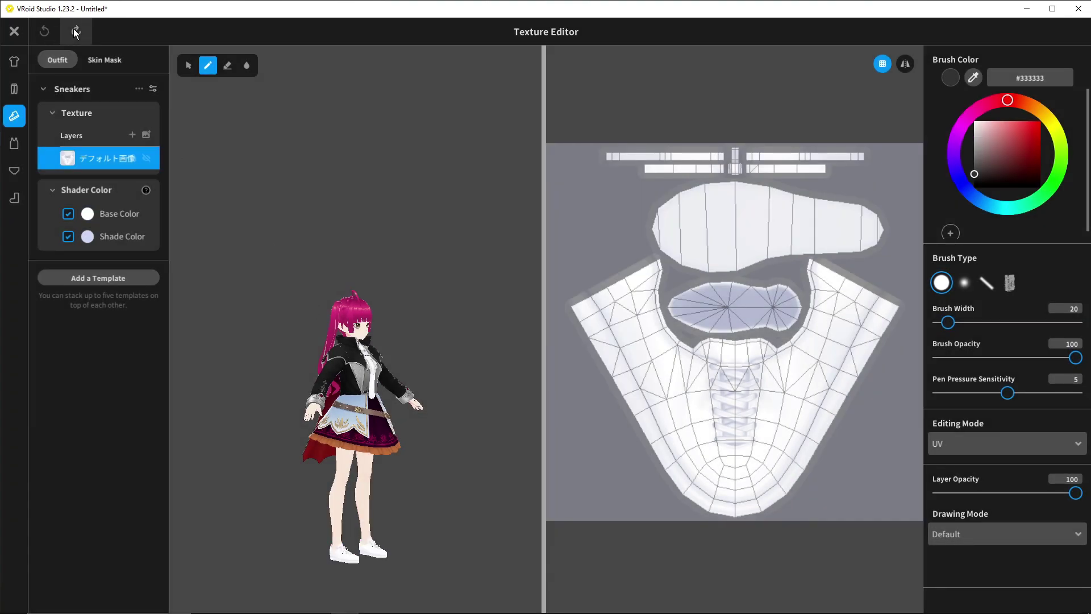
left_click(73, 31)
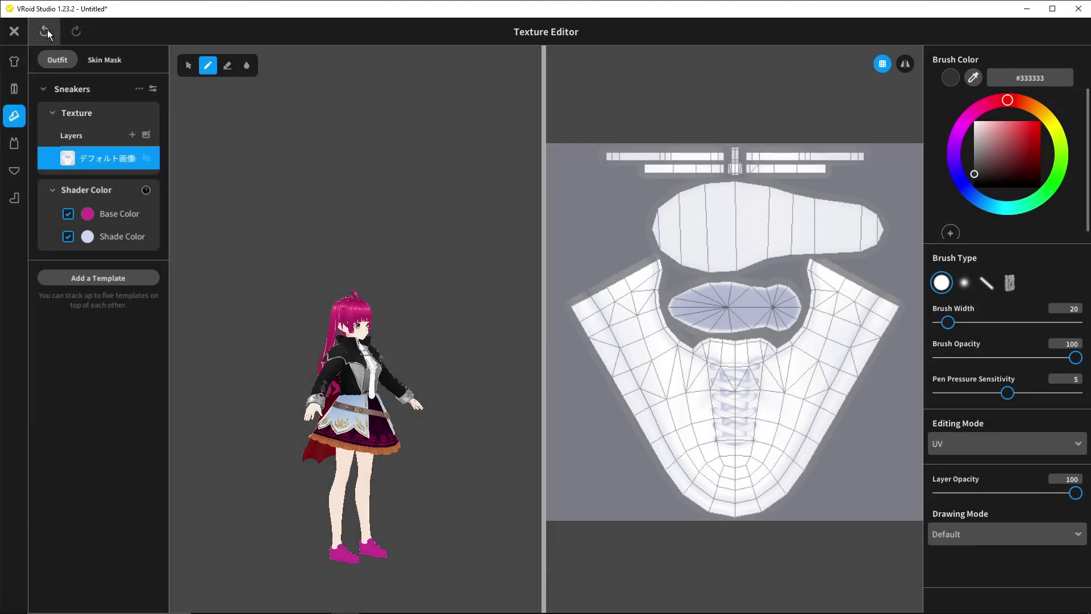
left_click(47, 31)
left_click(73, 34)
left_click(49, 29)
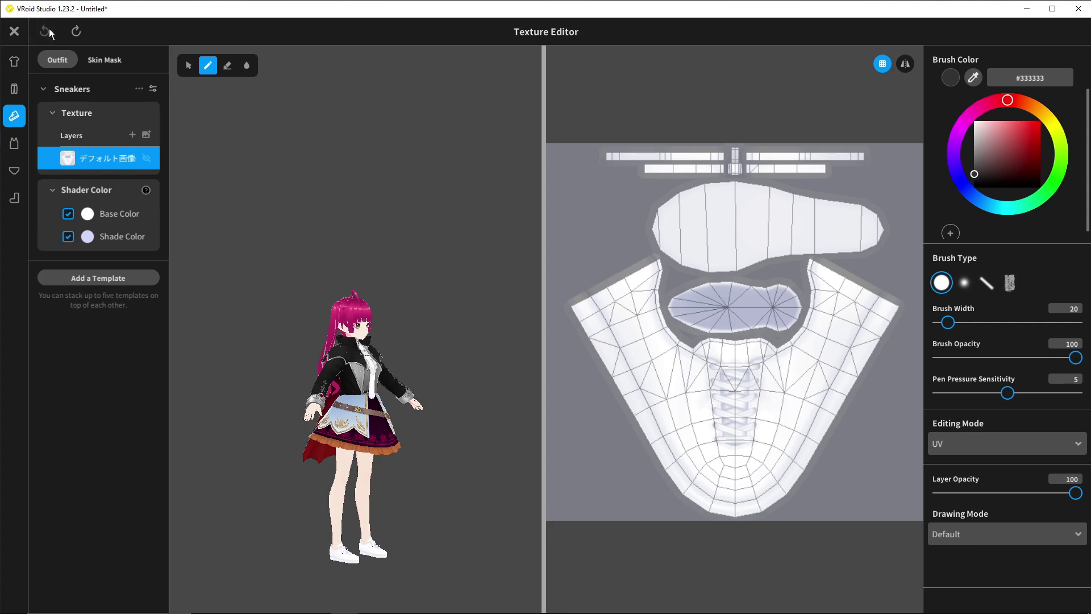
left_click(76, 32)
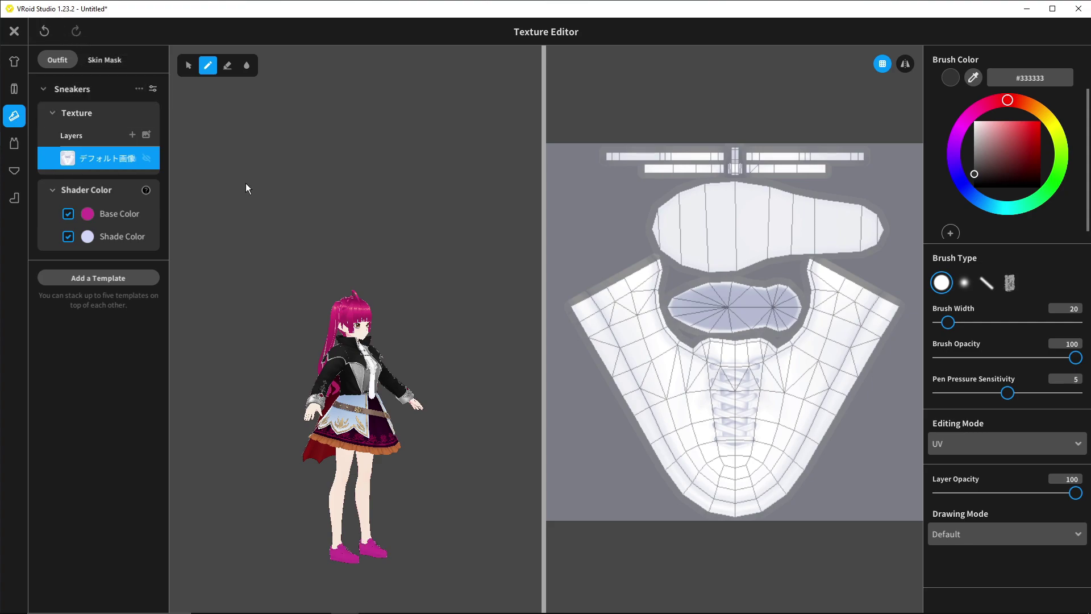
- Leave the texture editor and open the saved model sdt.vroid
left_click(14, 31)
left_click(17, 31)
left_click(56, 147)
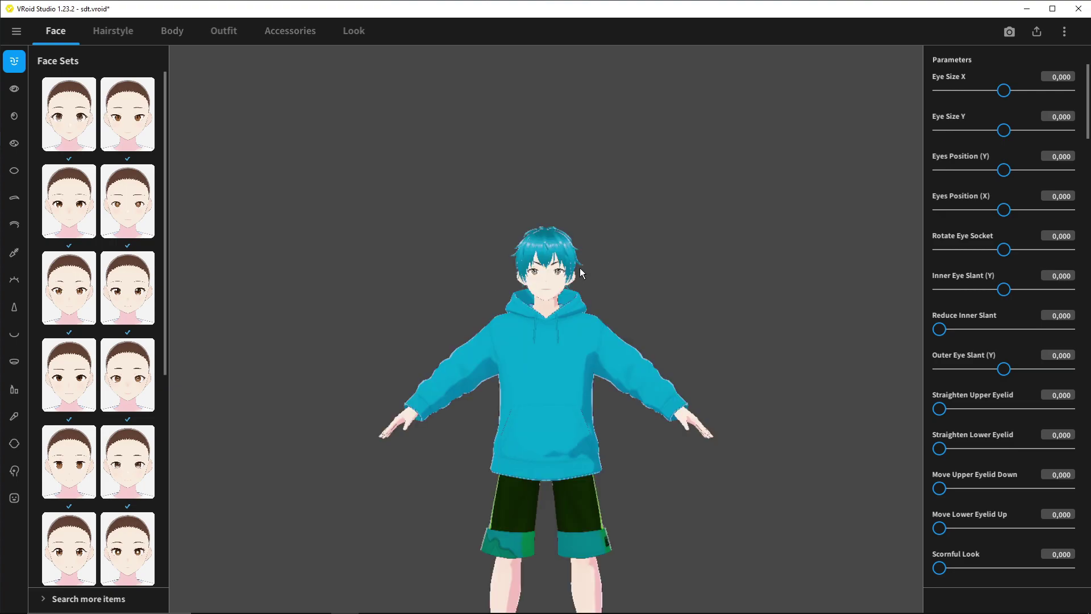
- Set the body's skin color to #CEB8A5, its dark color to #BA8C78 and its light color to #B48A6B
scroll(581, 273, "down", 5)
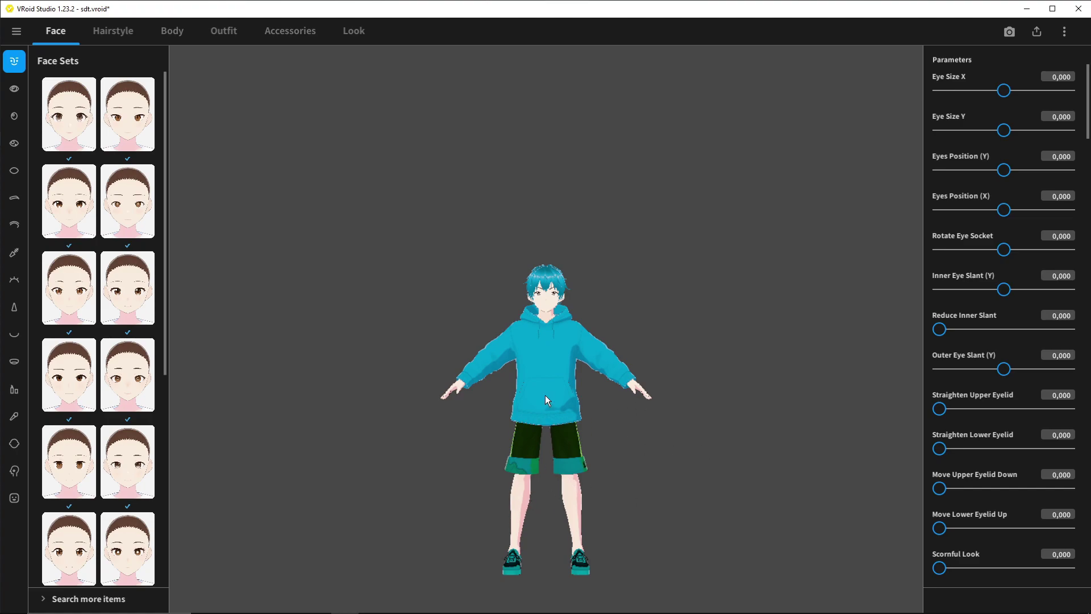
scroll(577, 339, "up", 5)
scroll(577, 339, "up", 4)
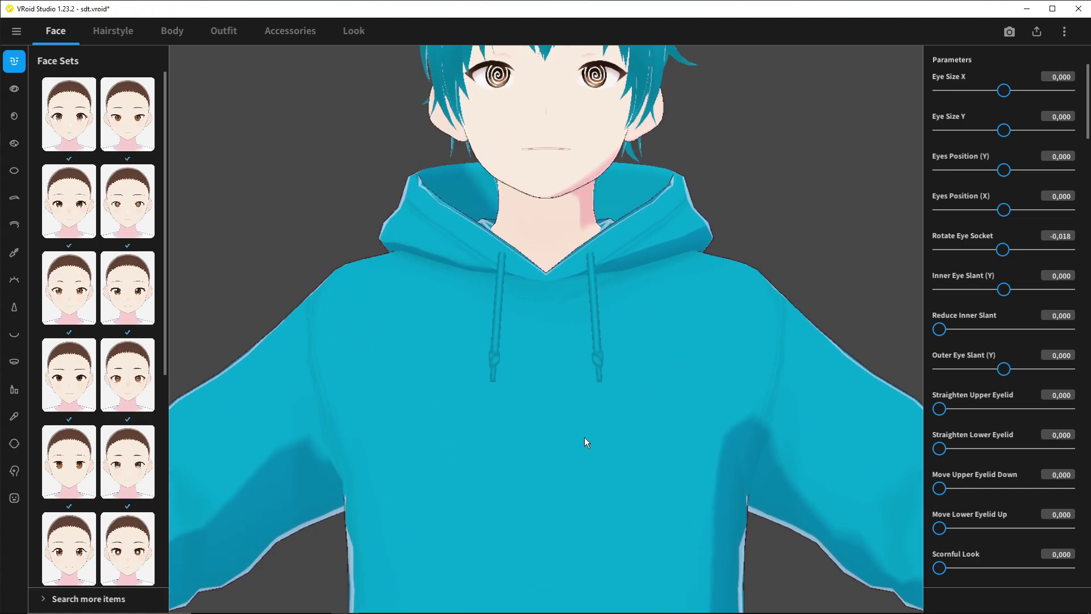
scroll(582, 414, "down", 2)
scroll(586, 403, "down", 3)
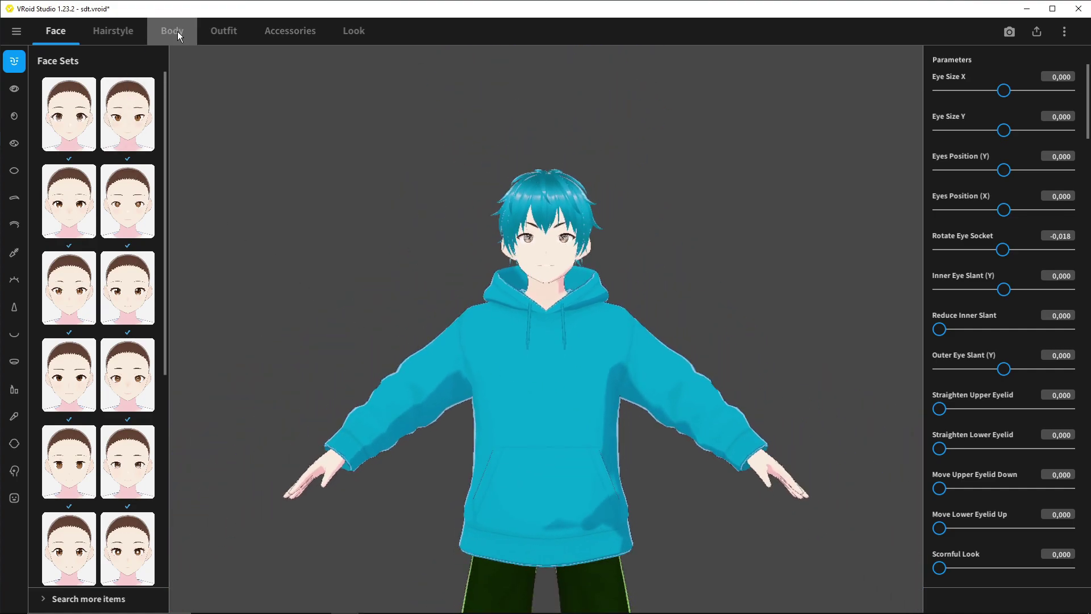
left_click(176, 32)
left_click(942, 198)
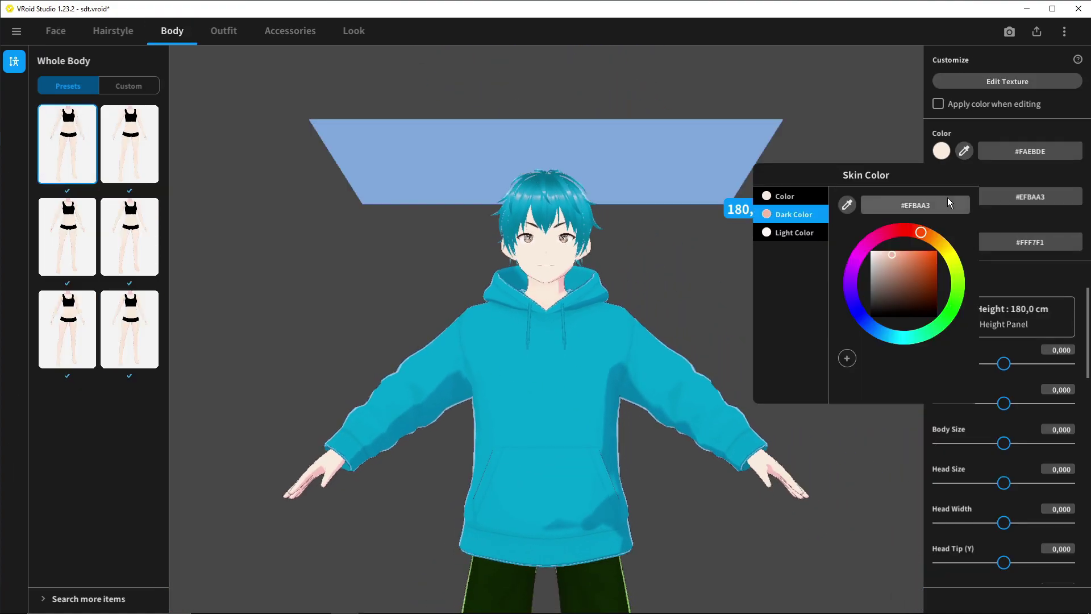
mouse_move(908, 259)
left_mouse_down()
mouse_move(927, 270)
mouse_move(900, 263)
mouse_move(888, 284)
mouse_move(884, 263)
left_mouse_up()
left_click(786, 196)
left_click(896, 258)
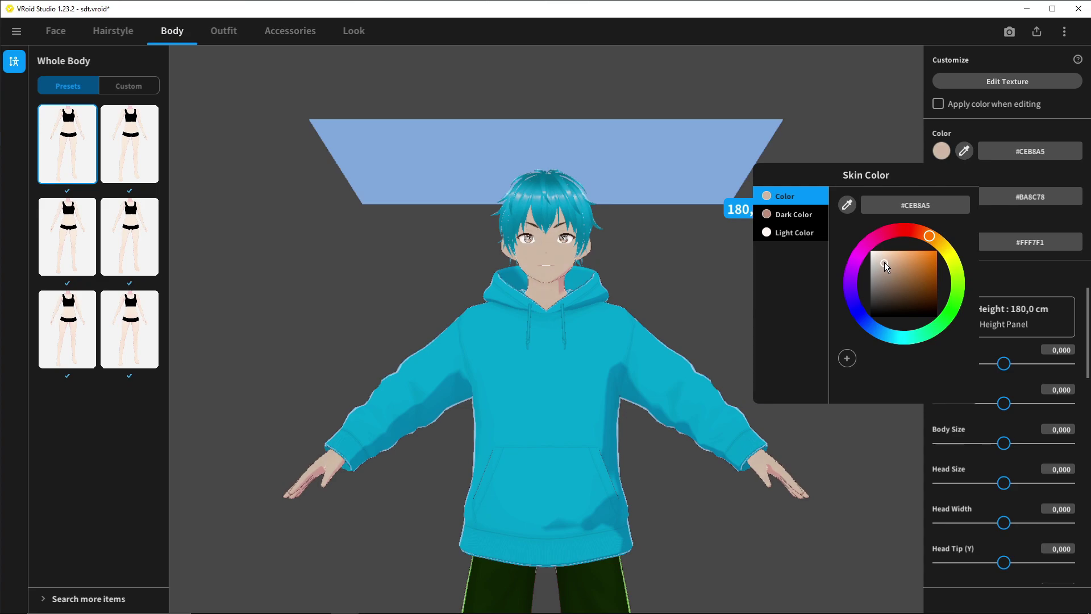
left_click(794, 233)
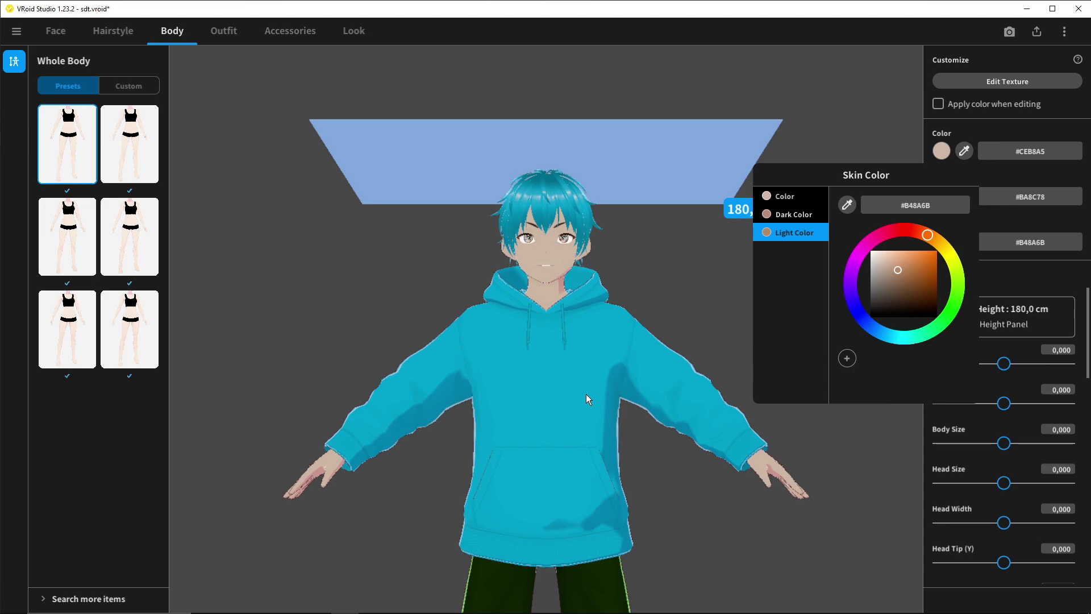
left_click(816, 123)
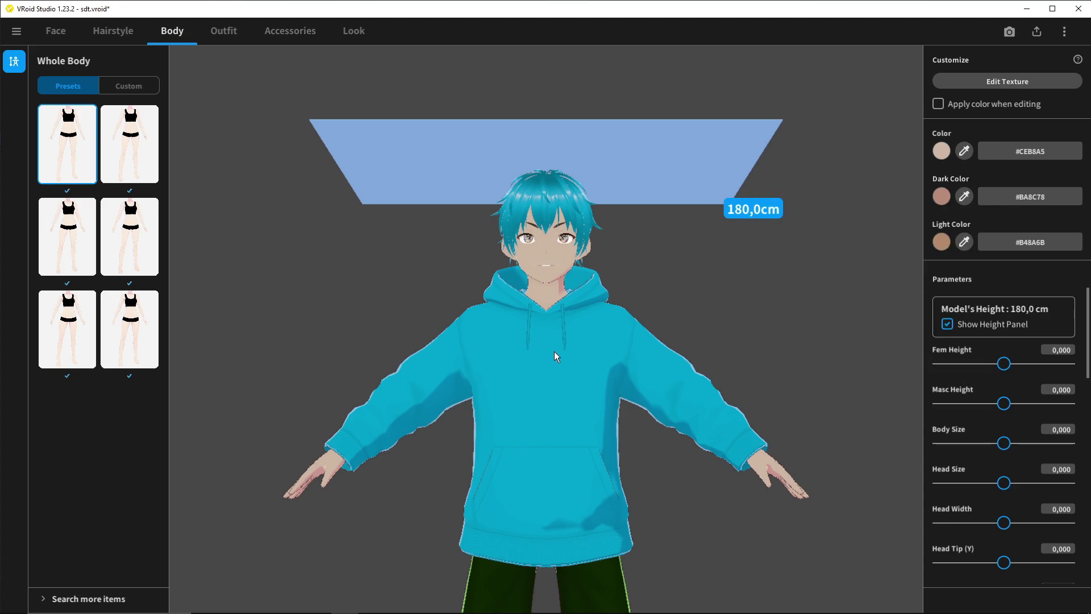
- Start a VRM export of the model, name the avatar "fender gg" and go through the remaining VRM and permission settings
scroll(569, 369, "down", 5)
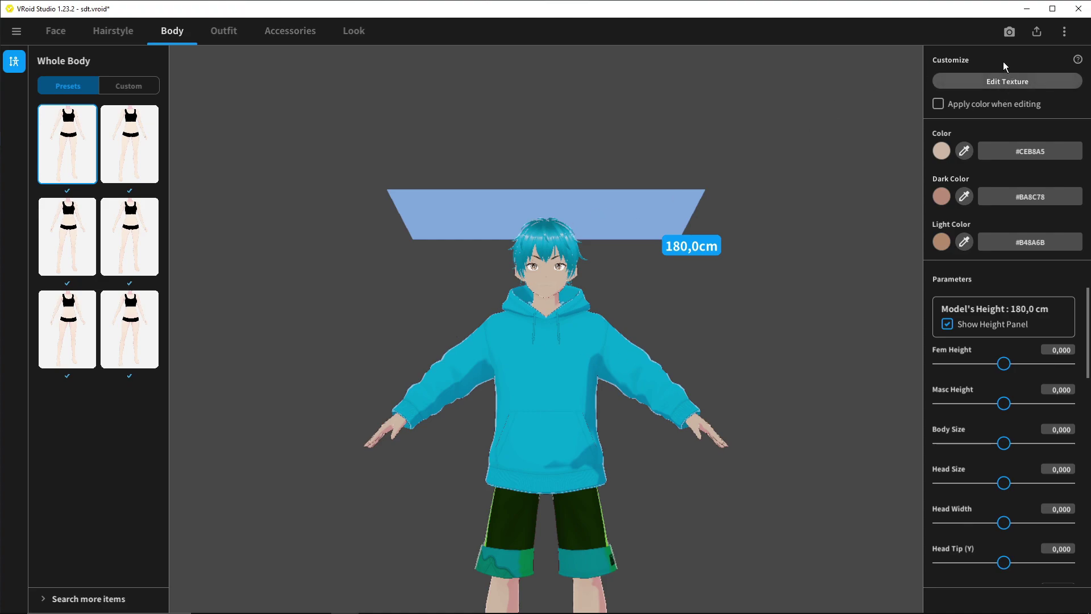
left_click(1037, 32)
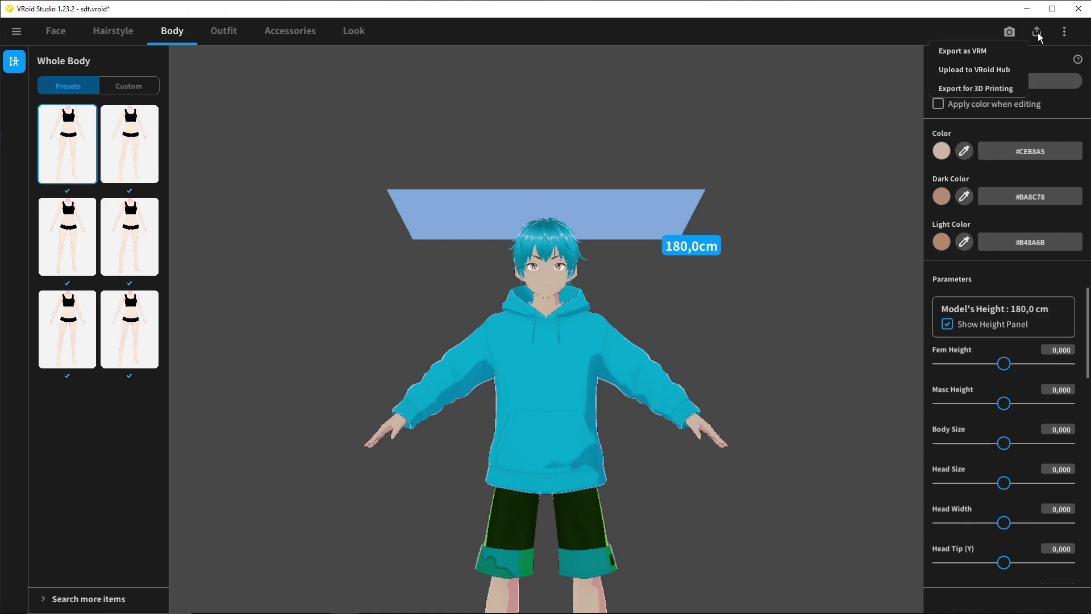
left_click(963, 54)
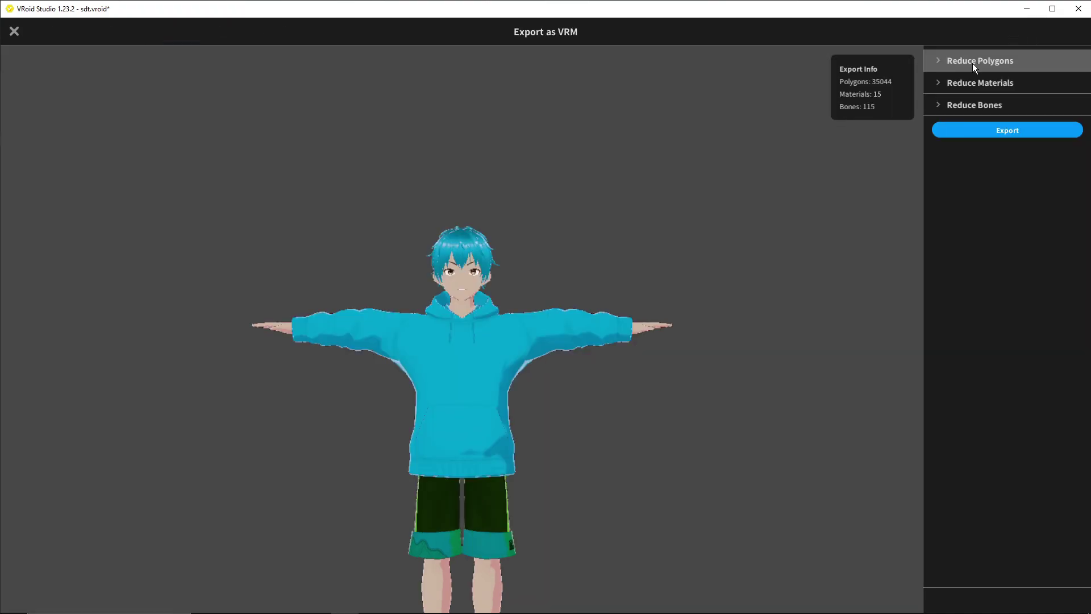
left_click(1016, 125)
left_click(464, 284)
key("BackSpace")
type("fender gg")
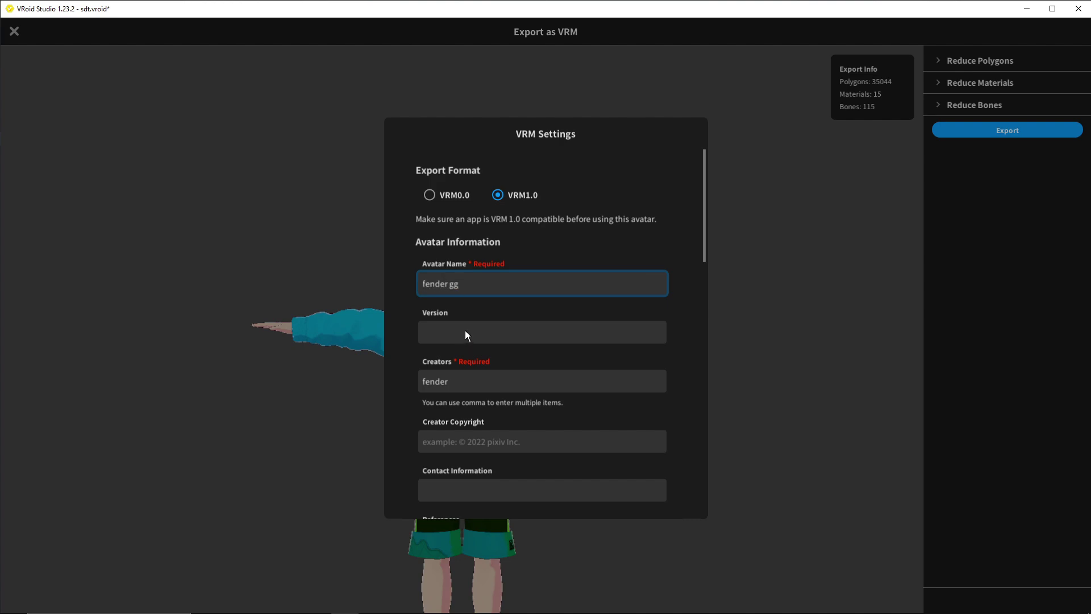
scroll(465, 329, "down", 5)
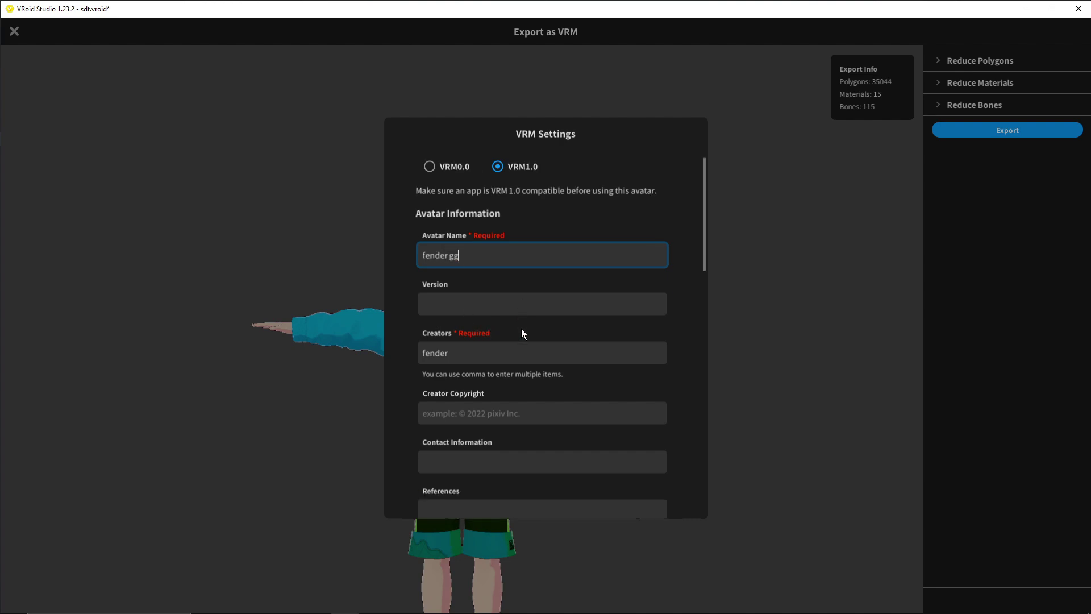
scroll(543, 375, "down", 14)
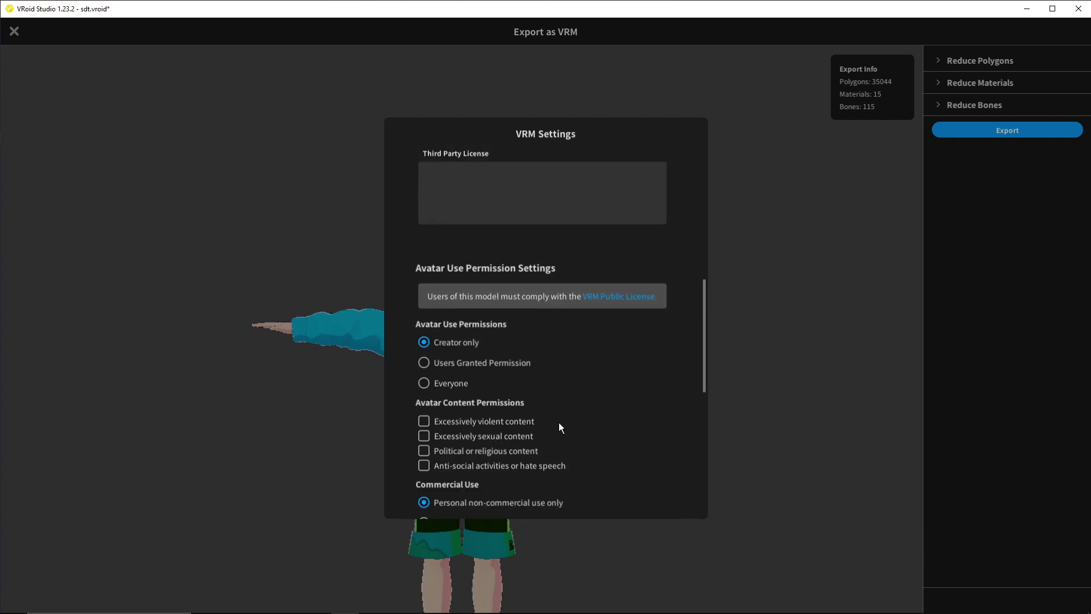
scroll(572, 427, "down", 6)
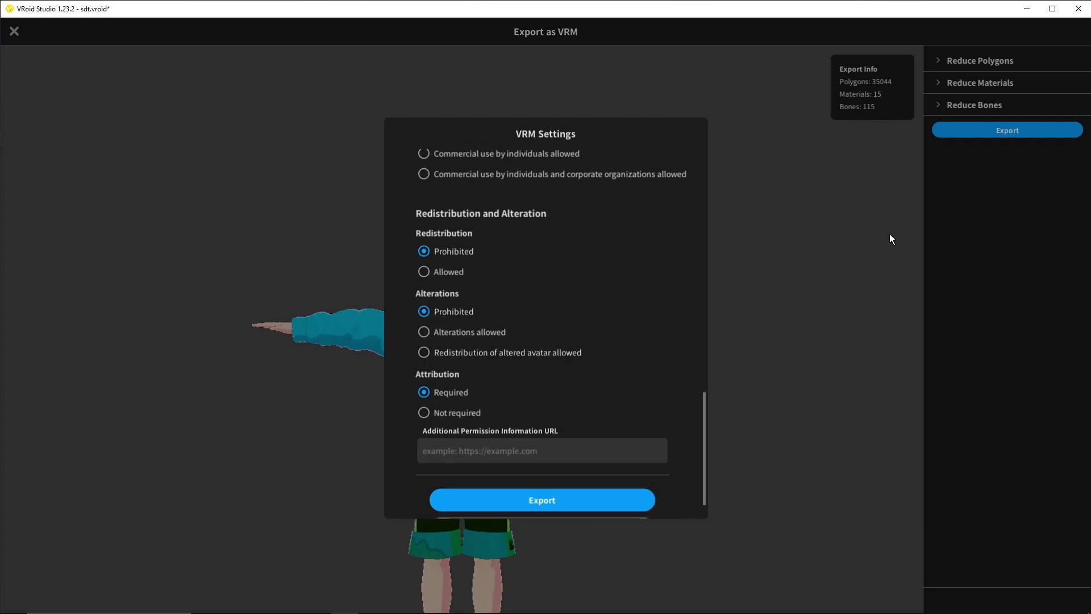
- Export the avatar as the VRM file "fender gg" into a new folder named "vrm" on drive D:
left_click(555, 500)
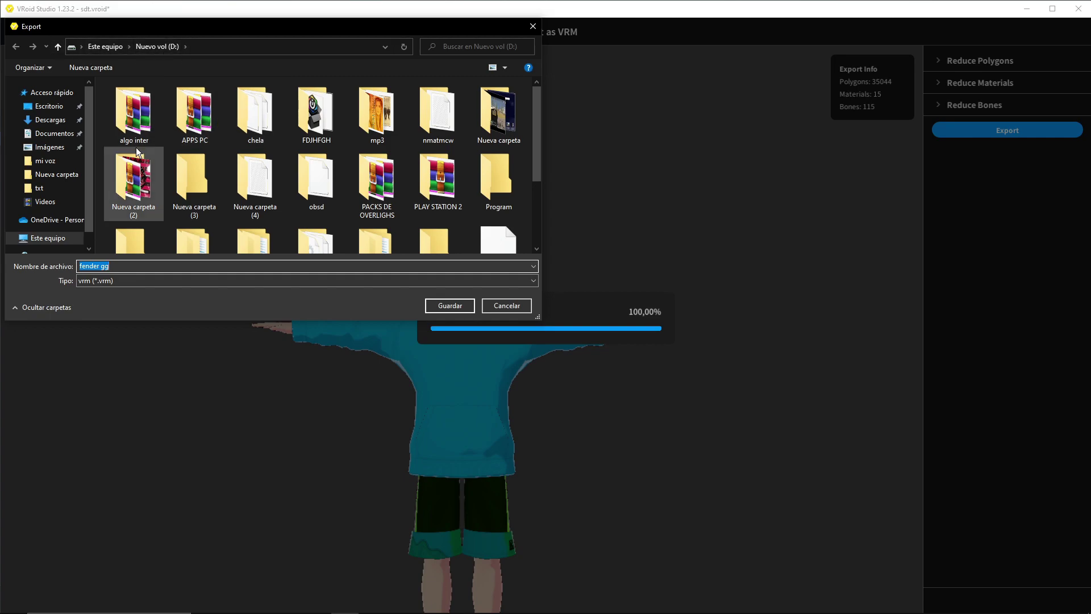
left_click(100, 67)
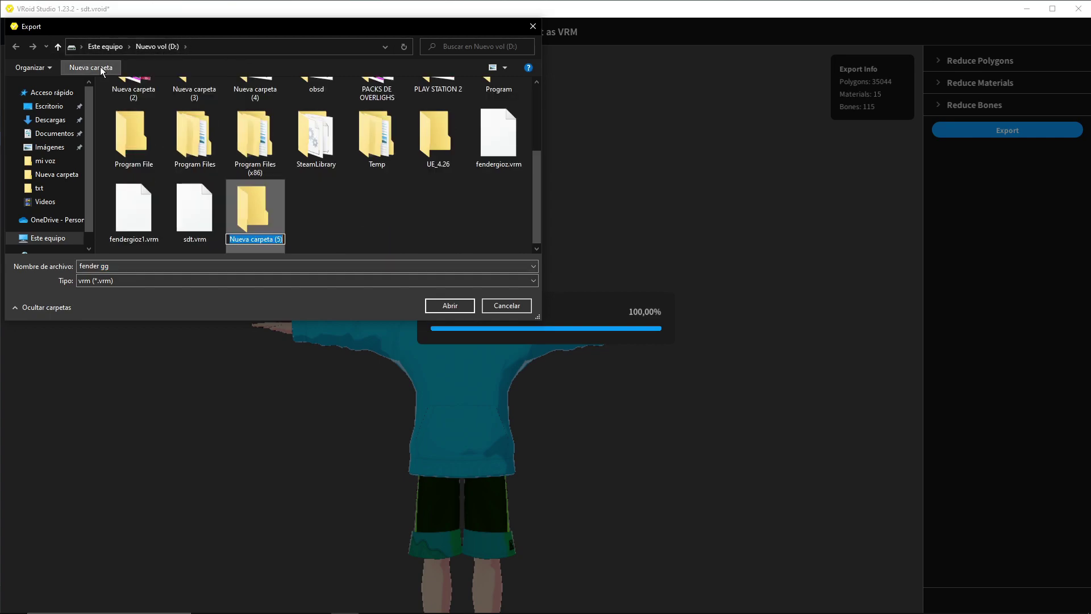
type("vrm")
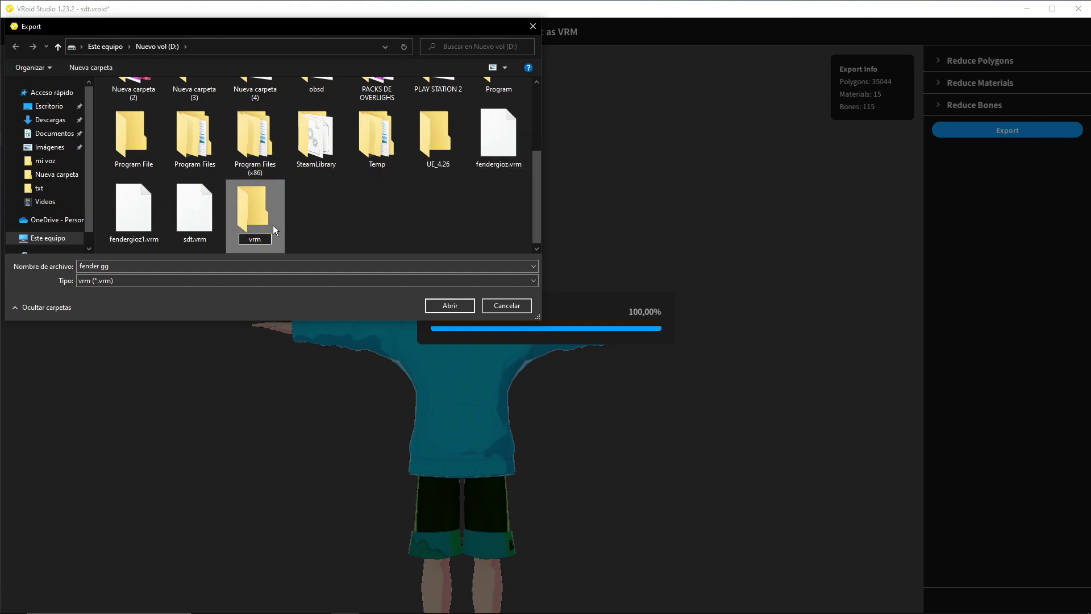
left_click(243, 212)
left_click(441, 302)
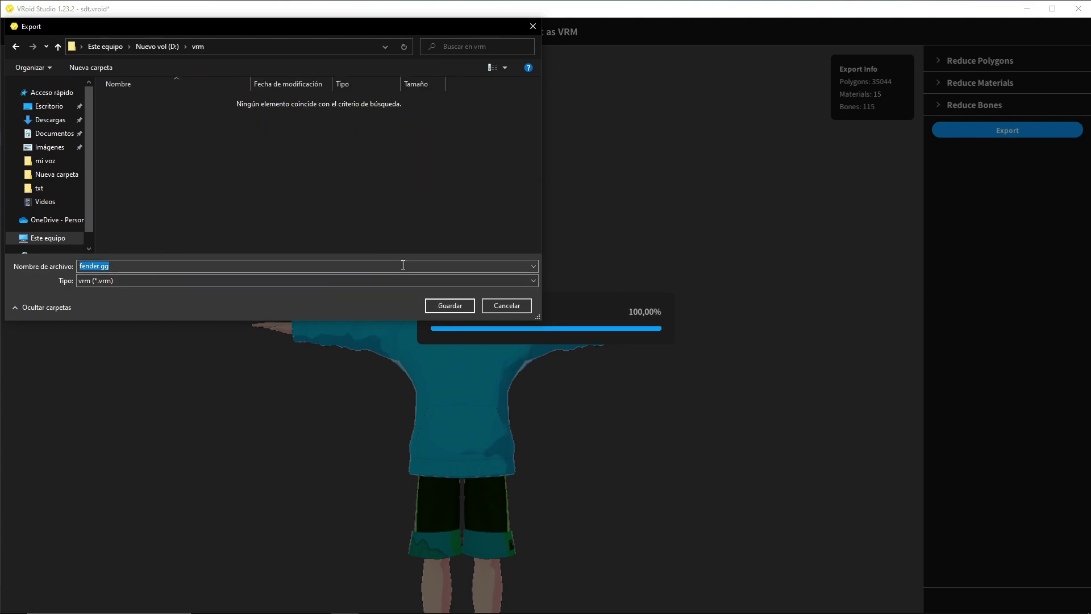
left_click(462, 305)
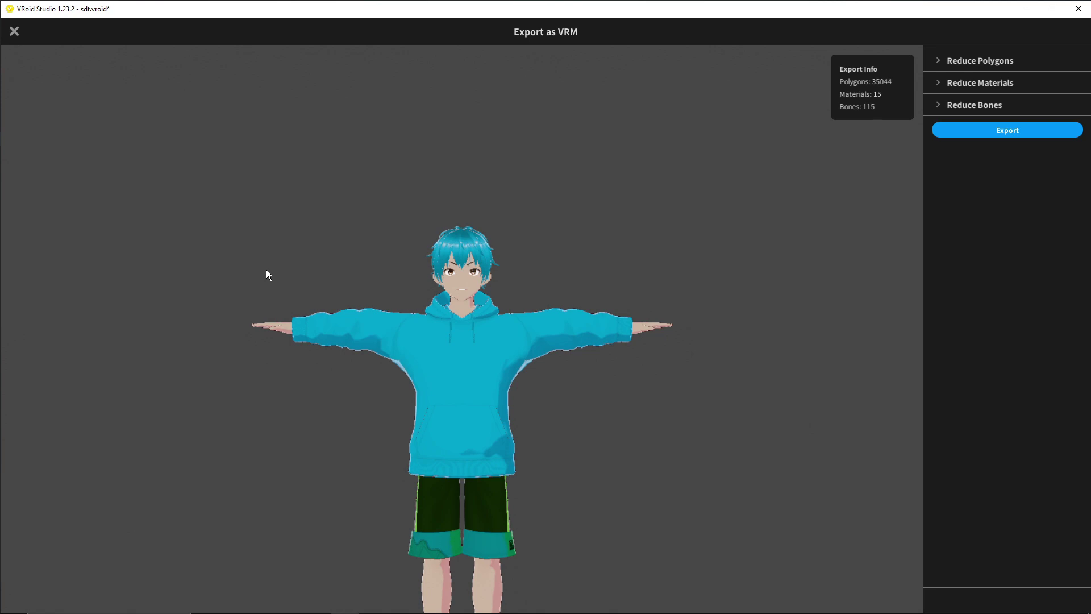